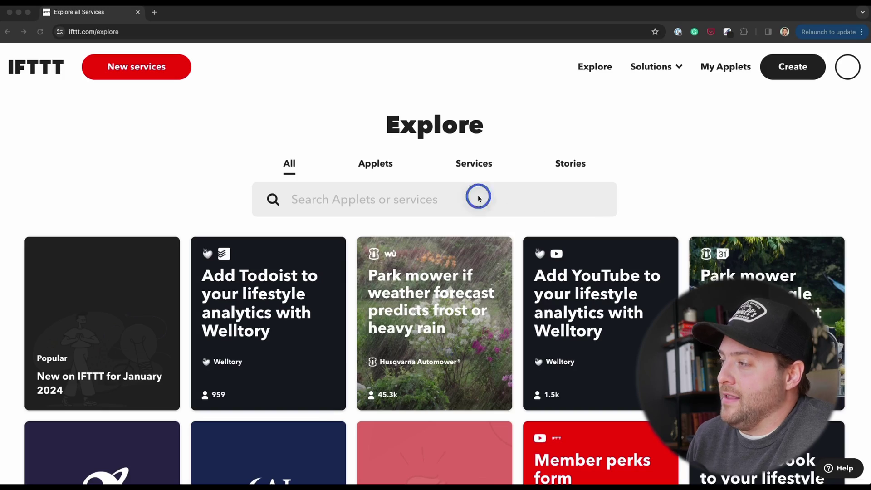
Search IFTTT Explore for 'youtube' and browse the matching services and applets.
{"action": "left_click", "coordinate": [478, 196]}
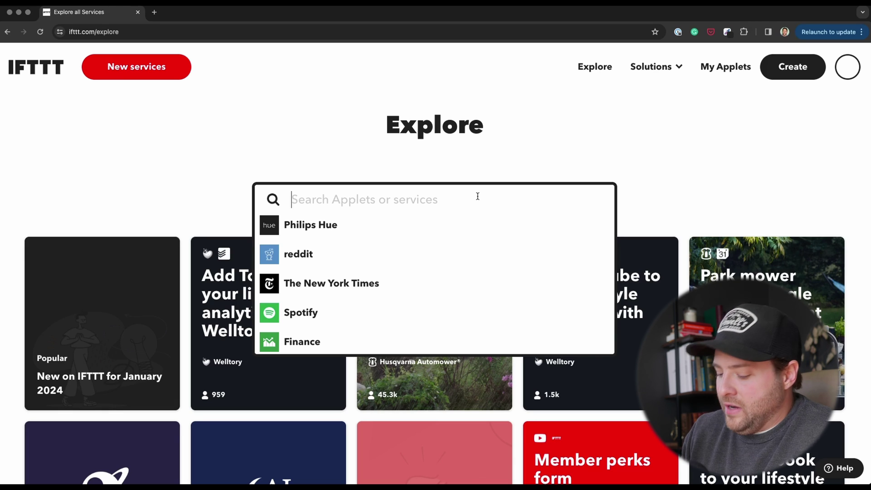
{"action": "type", "text": "youtube"}
{"action": "key", "text": "Return"}
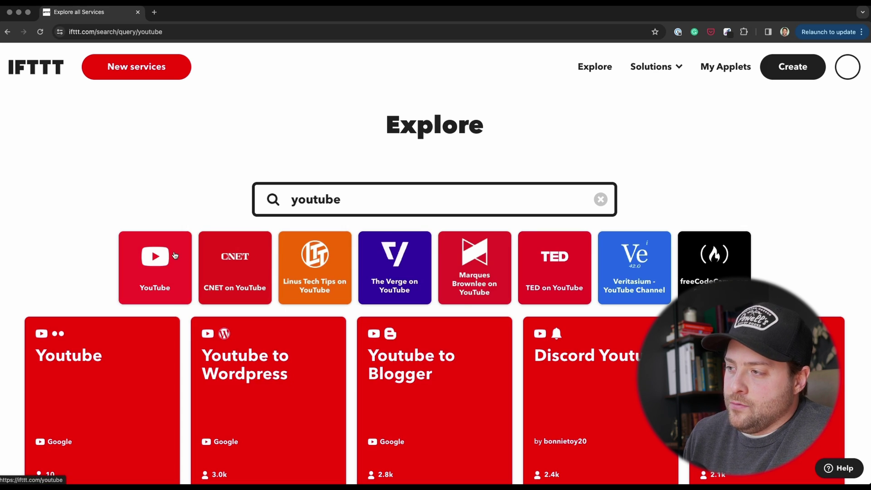
{"action": "scroll", "coordinate": [227, 261], "scroll_direction": "down", "scroll_amount": 2}
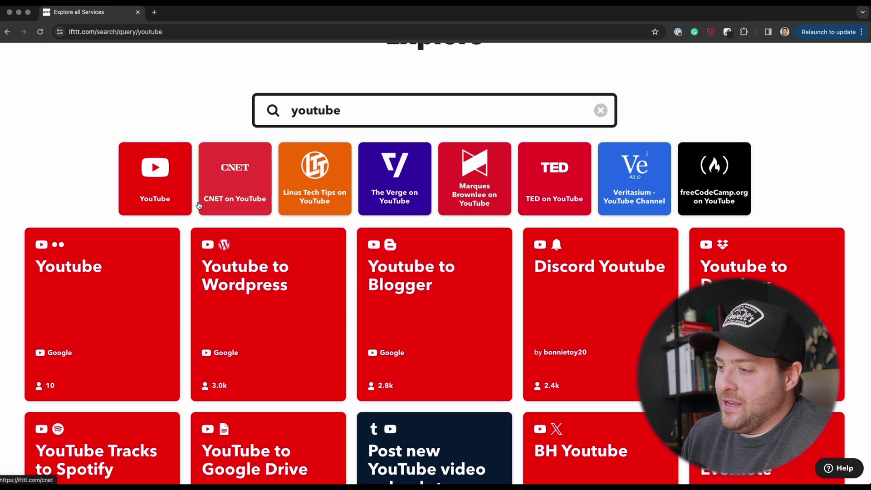
Open the YouTube service page and scroll down to its popular applets.
{"action": "left_click", "coordinate": [167, 190]}
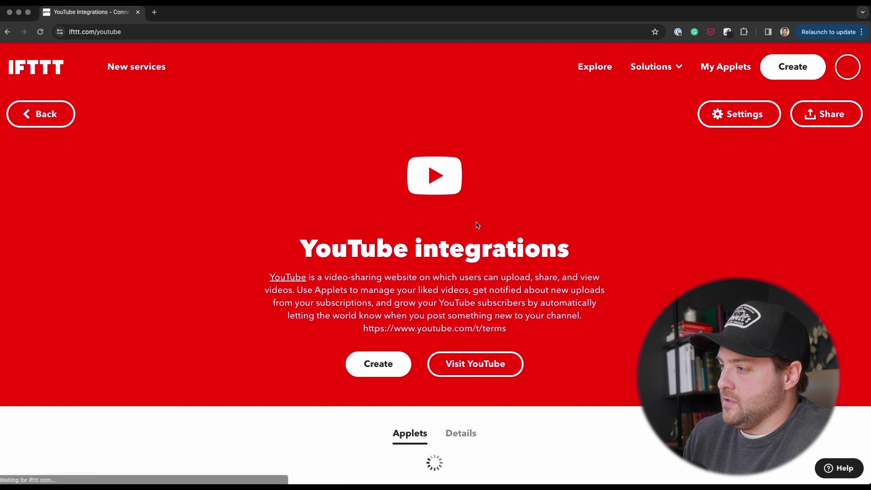
{"action": "scroll", "coordinate": [477, 225], "scroll_direction": "down", "scroll_amount": 1}
{"action": "scroll", "coordinate": [477, 225], "scroll_direction": "down", "scroll_amount": 1}
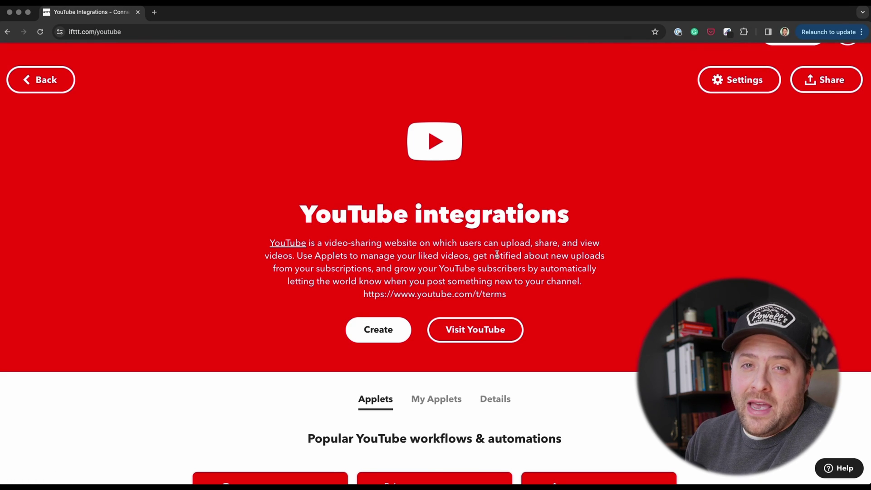
{"action": "scroll", "coordinate": [496, 254], "scroll_direction": "down", "scroll_amount": 7}
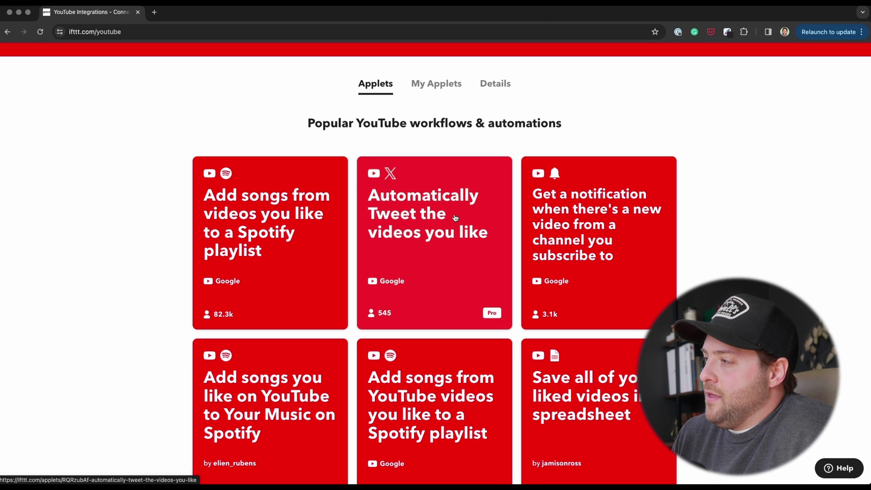
Browse the popular YouTube applet cards, then start a new applet from the YouTube page.
{"action": "scroll", "coordinate": [456, 218], "scroll_direction": "down", "scroll_amount": 3}
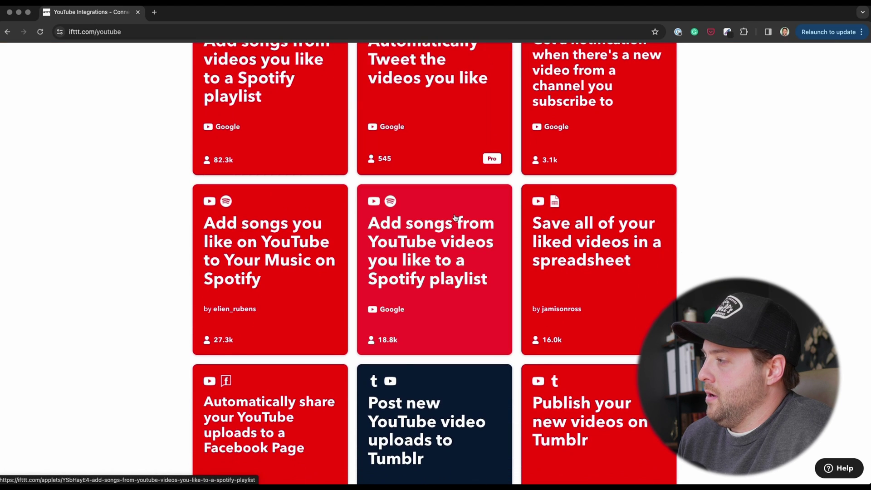
{"action": "scroll", "coordinate": [456, 217], "scroll_direction": "down", "scroll_amount": 3}
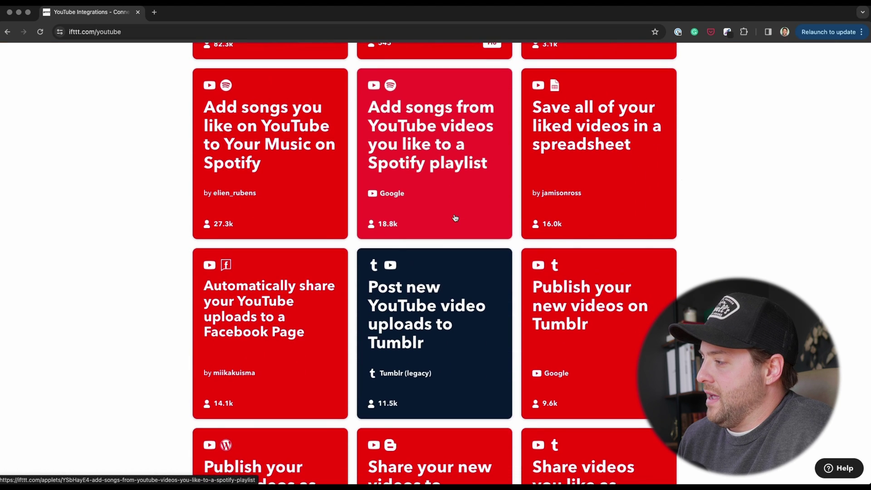
{"action": "scroll", "coordinate": [455, 218], "scroll_direction": "down", "scroll_amount": 1}
{"action": "scroll", "coordinate": [455, 218], "scroll_direction": "down", "scroll_amount": 1}
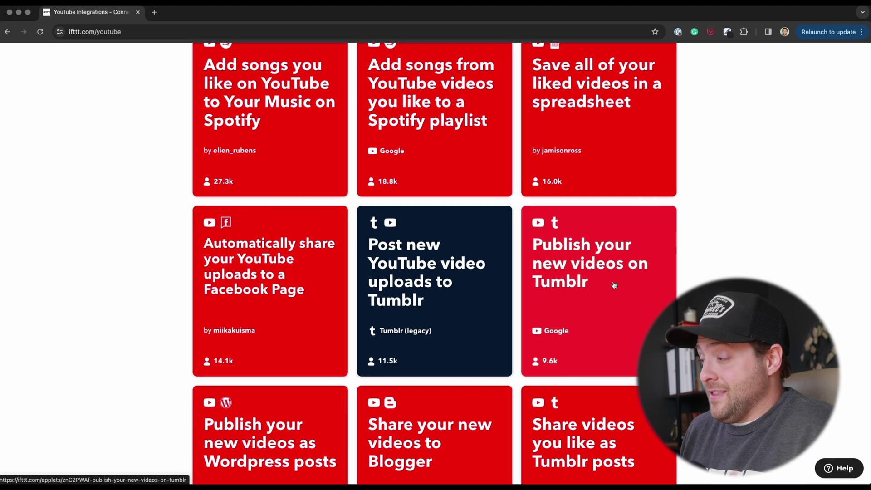
{"action": "scroll", "coordinate": [614, 284], "scroll_direction": "down", "scroll_amount": 1}
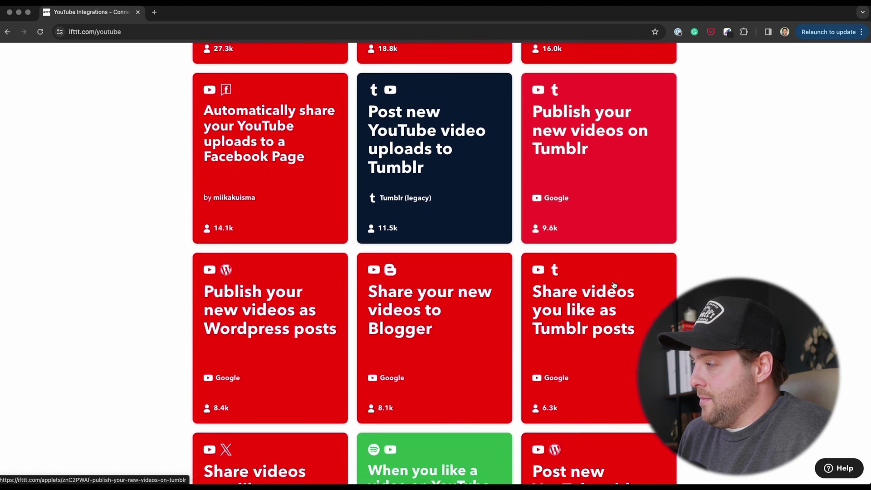
{"action": "scroll", "coordinate": [614, 285], "scroll_direction": "down", "scroll_amount": 3}
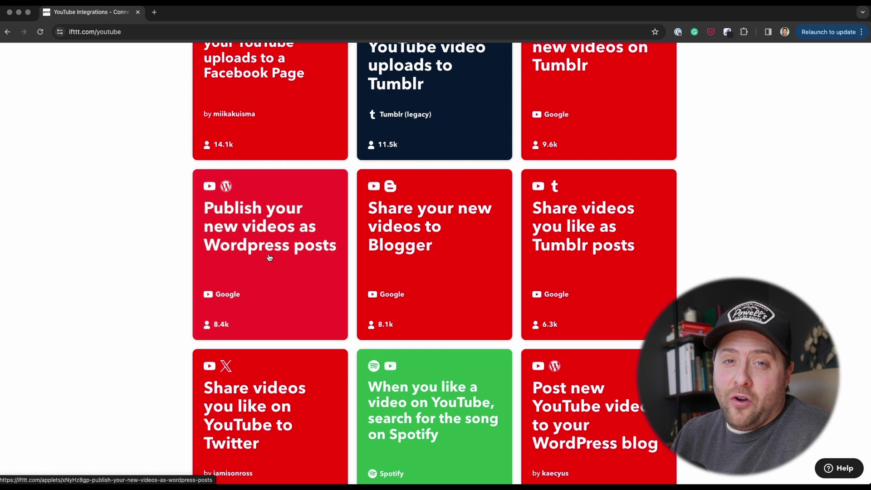
{"action": "scroll", "coordinate": [270, 257], "scroll_direction": "up", "scroll_amount": 15}
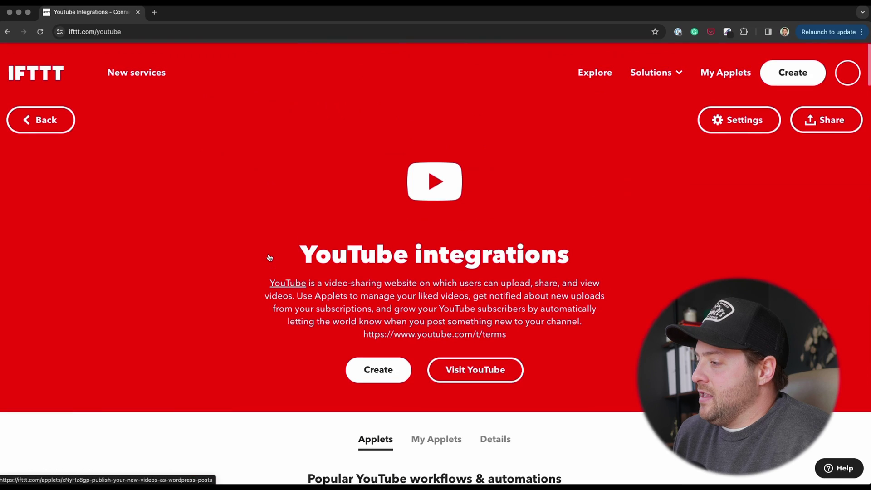
{"action": "left_click", "coordinate": [378, 363]}
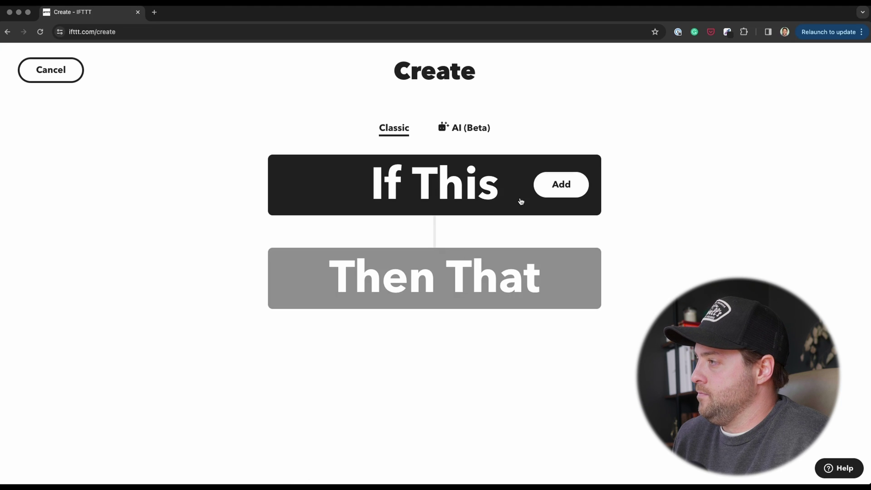
Set the applet's If This trigger to YouTube's 'New public video uploaded by you'.
{"action": "left_click", "coordinate": [561, 184]}
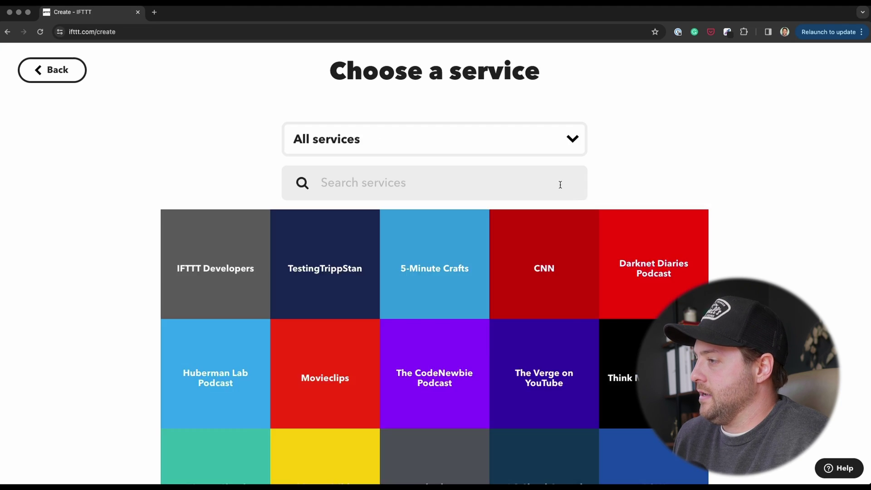
{"action": "left_click", "coordinate": [518, 183]}
{"action": "type", "text": "youtube"}
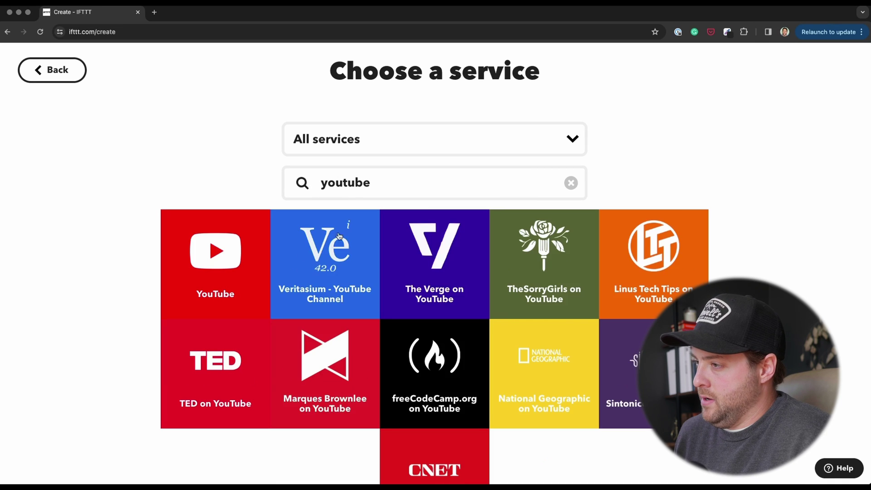
{"action": "left_click", "coordinate": [230, 276]}
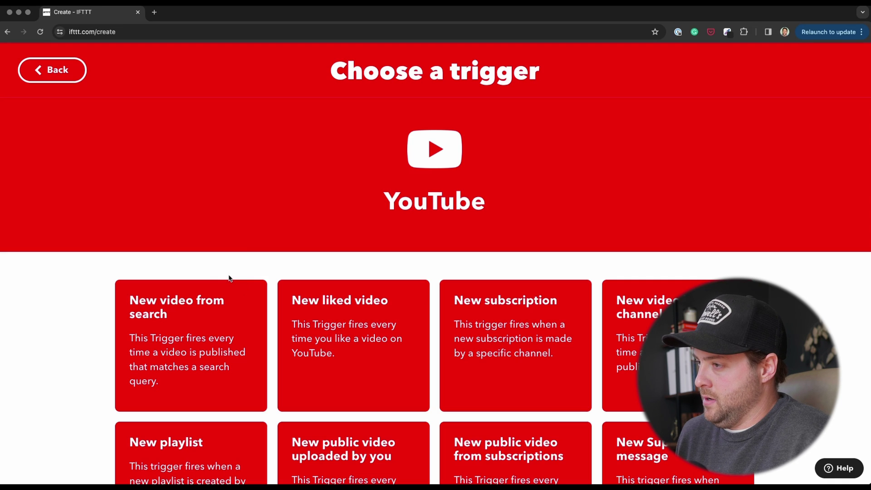
{"action": "scroll", "coordinate": [467, 211], "scroll_direction": "down", "scroll_amount": 5}
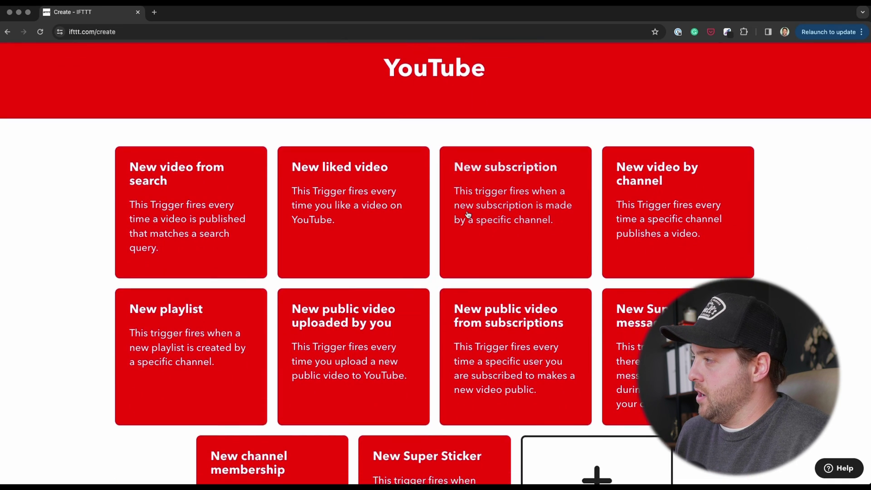
{"action": "scroll", "coordinate": [468, 215], "scroll_direction": "down", "scroll_amount": 2}
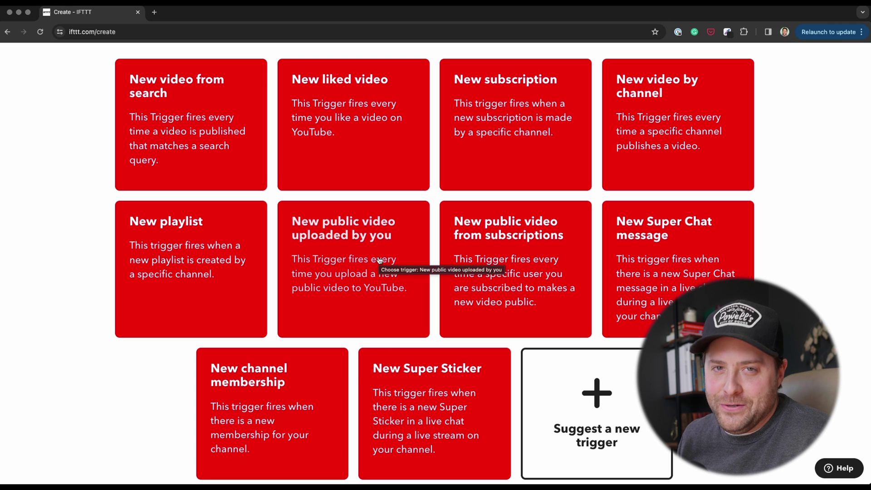
{"action": "left_click", "coordinate": [380, 261]}
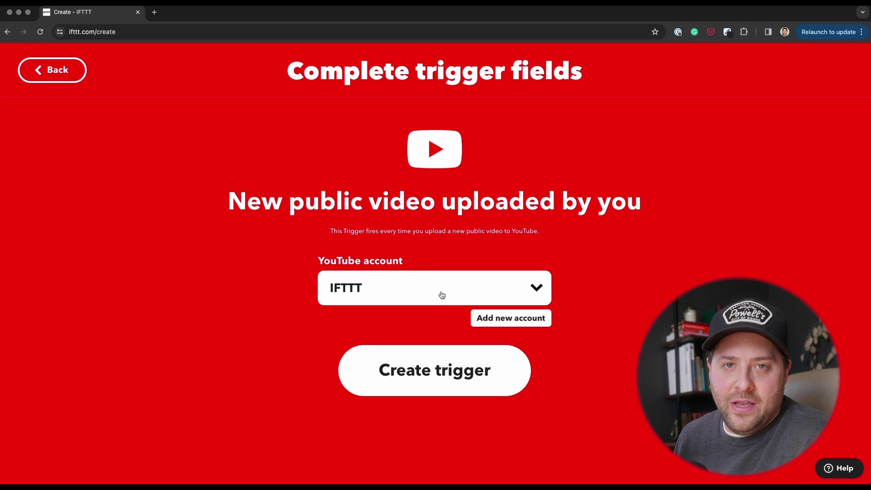
Save the YouTube trigger and begin choosing the Then That action service.
{"action": "left_click", "coordinate": [434, 370]}
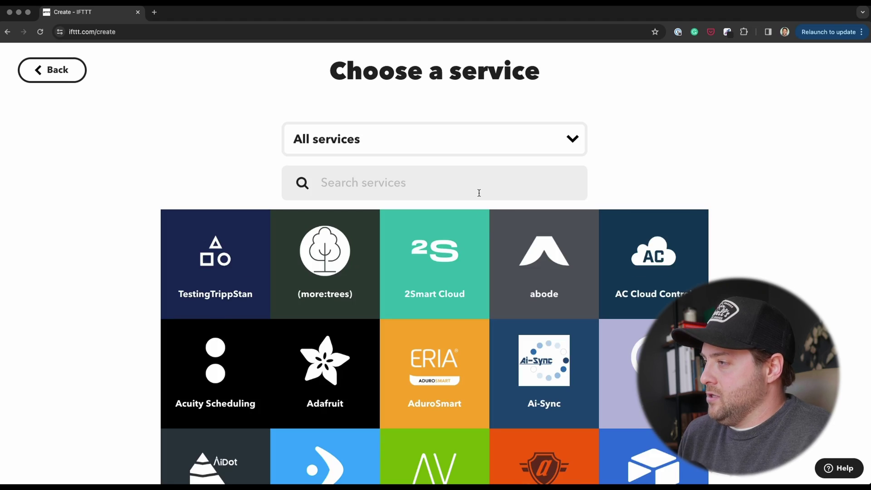
{"action": "left_click", "coordinate": [482, 187]}
Choose reddit's 'Submit a new link' as the applet's action.
{"action": "type", "text": "reddit"}
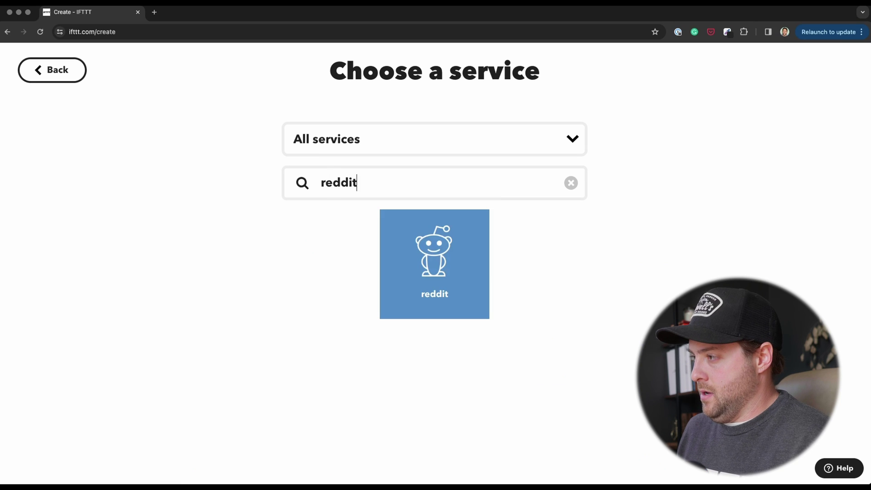
{"action": "left_click", "coordinate": [431, 249]}
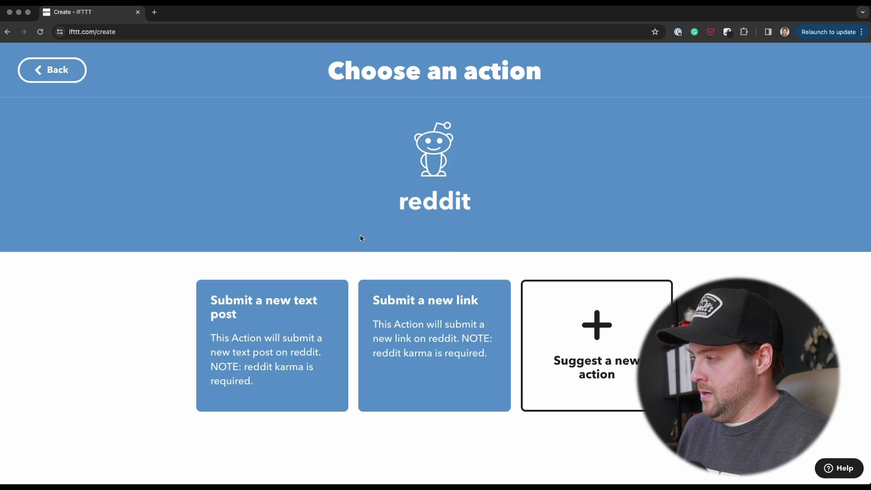
{"action": "left_click", "coordinate": [427, 331]}
{"action": "scroll", "coordinate": [427, 332], "scroll_direction": "down", "scroll_amount": 3}
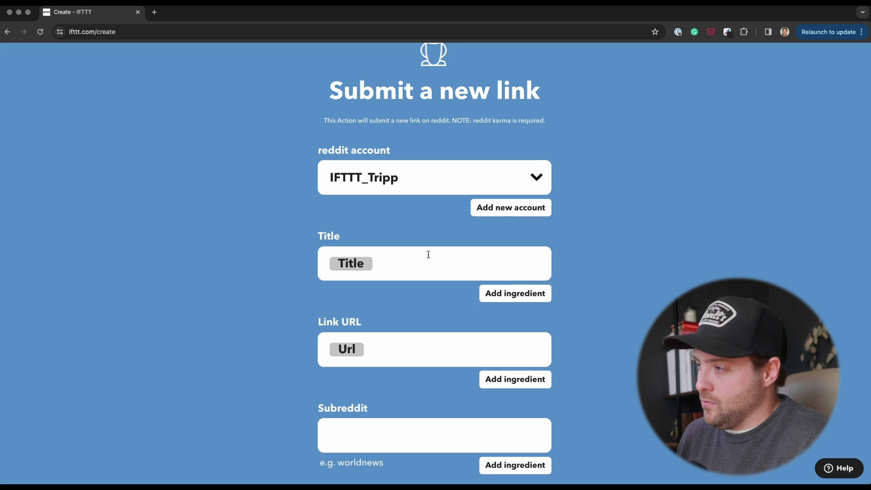
{"action": "scroll", "coordinate": [428, 253], "scroll_direction": "down", "scroll_amount": 3}
Enter 'ifttt' as the subreddit, then start a new tab for reddit.com/r/ifttt.
{"action": "left_click", "coordinate": [403, 193]}
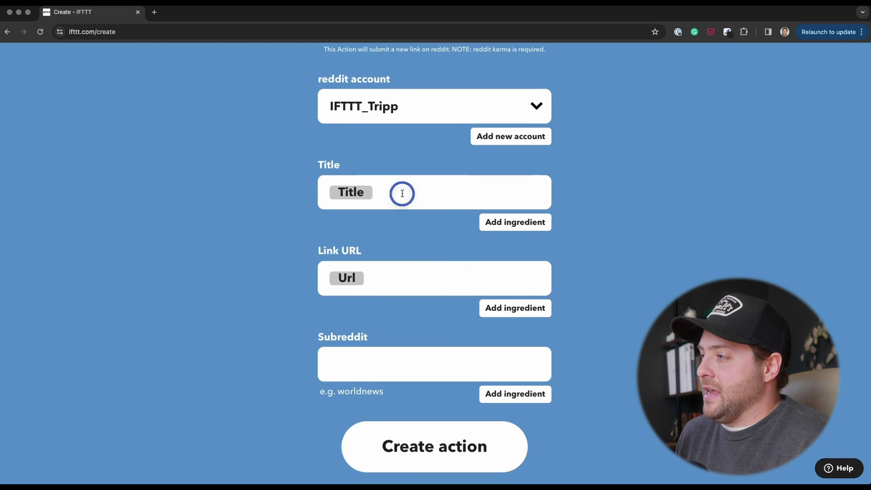
{"action": "left_click", "coordinate": [403, 278]}
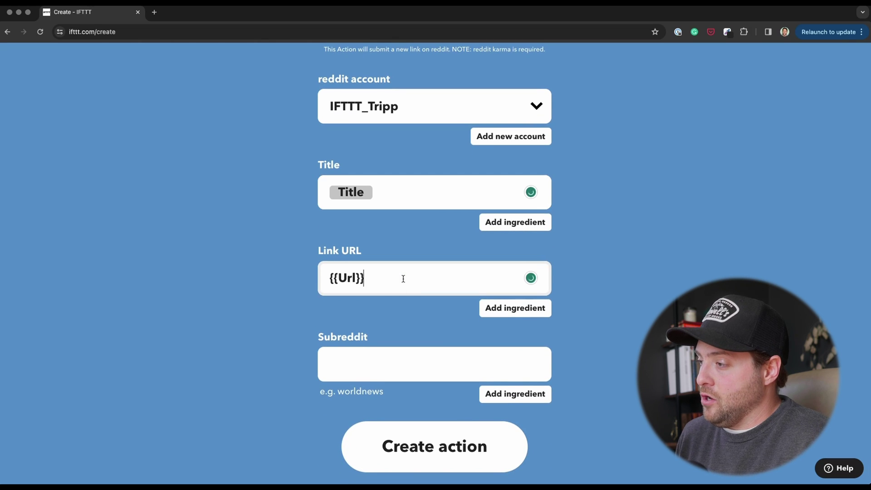
{"action": "left_click", "coordinate": [424, 358]}
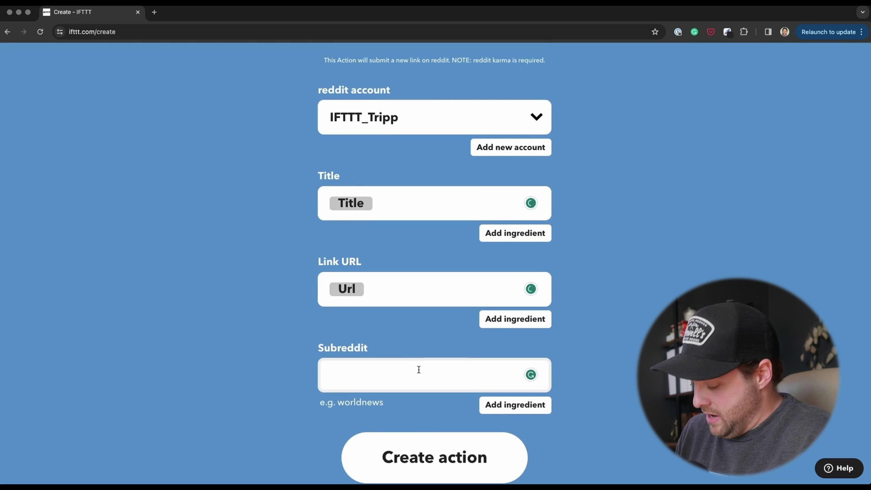
{"action": "left_click", "coordinate": [419, 369]}
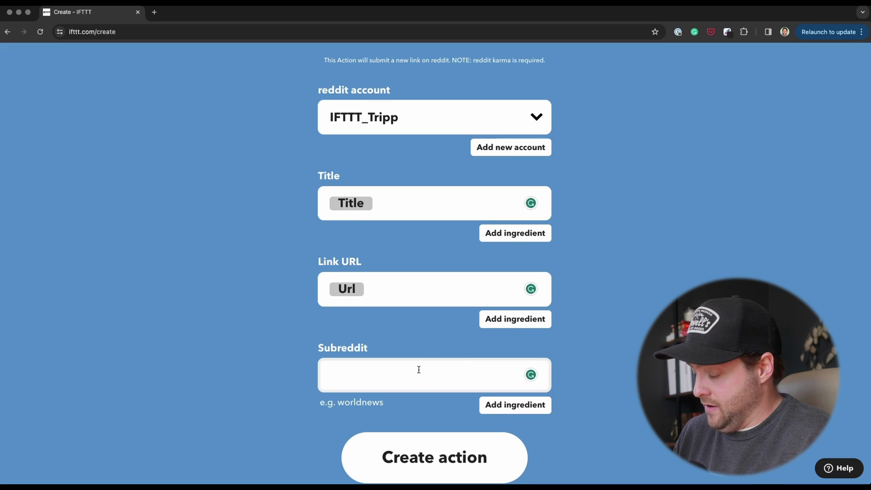
{"action": "type", "text": "ifttt"}
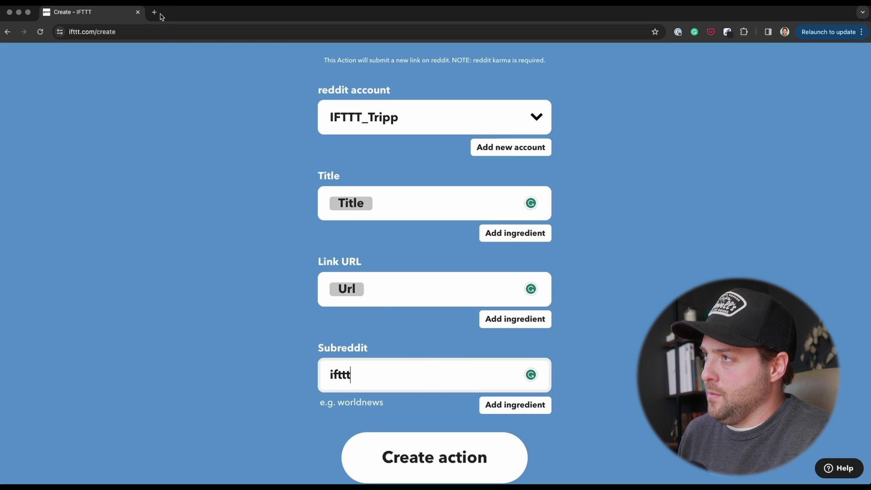
{"action": "left_click", "coordinate": [155, 12]}
{"action": "type", "text": "reddit"}
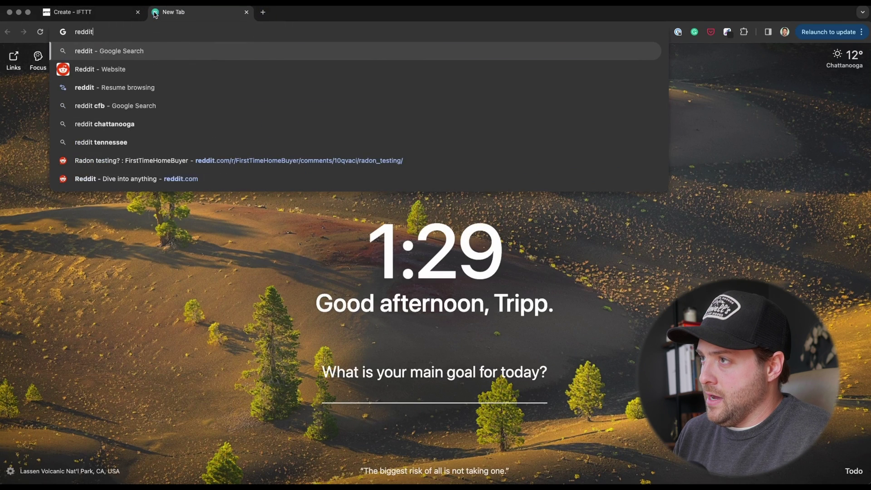
{"action": "type", "text": ".com/r/ifttt"}
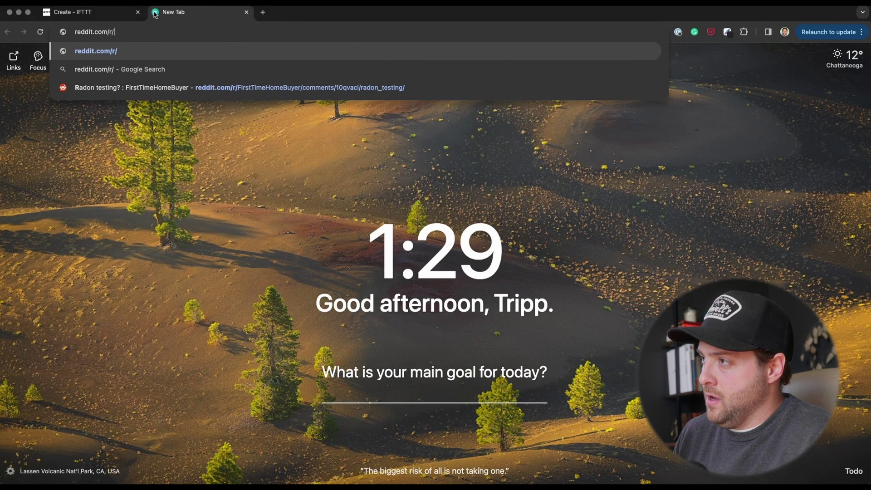
Load the r/ifttt subreddit page to confirm it exists, then return to the IFTTT tab.
{"action": "key", "text": "Return"}
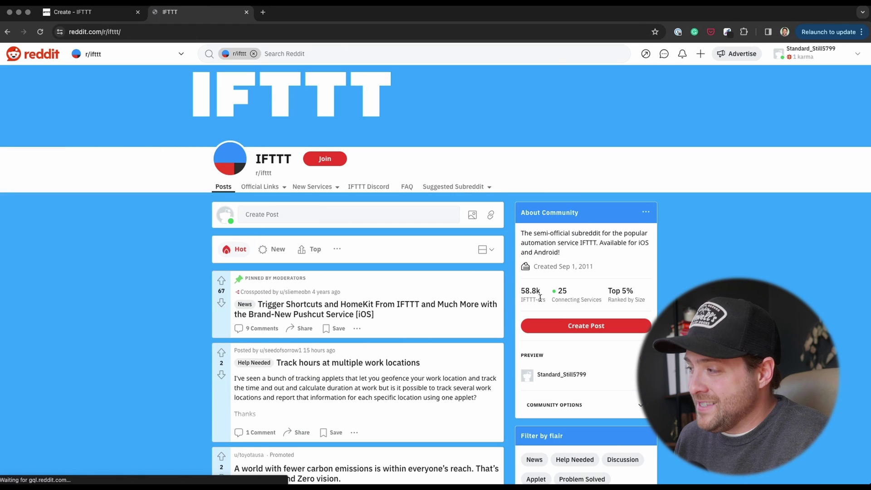
{"action": "mouse_move", "coordinate": [540, 300]}
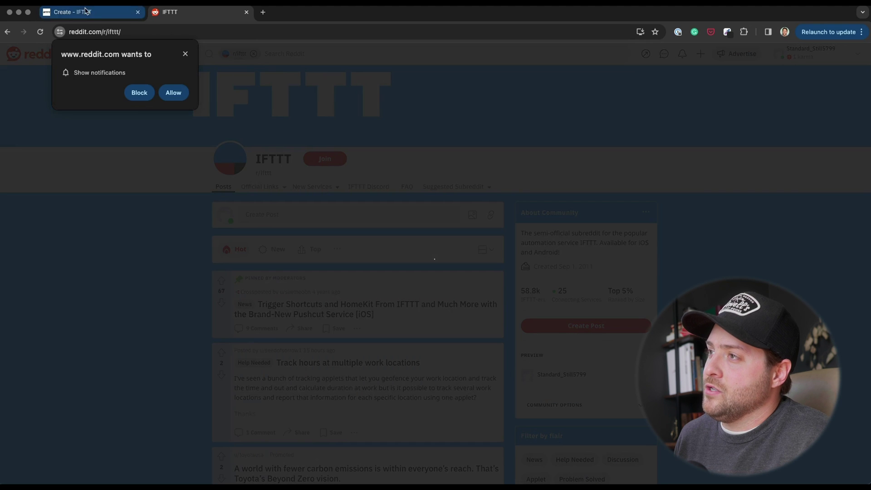
{"action": "left_click", "coordinate": [85, 10]}
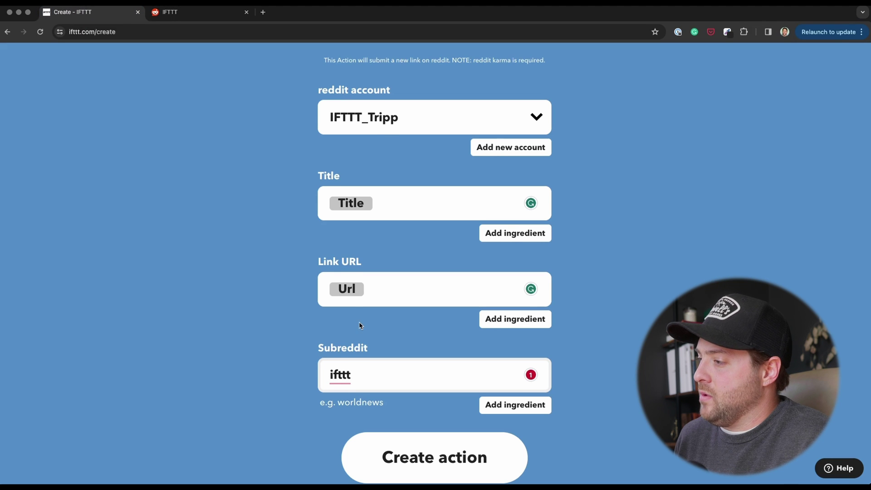
Save the reddit 'Submit a new link' action and reopen it to review its Title, Url and subreddit fields.
{"action": "scroll", "coordinate": [360, 329], "scroll_direction": "down", "scroll_amount": 1}
{"action": "left_click", "coordinate": [447, 443]}
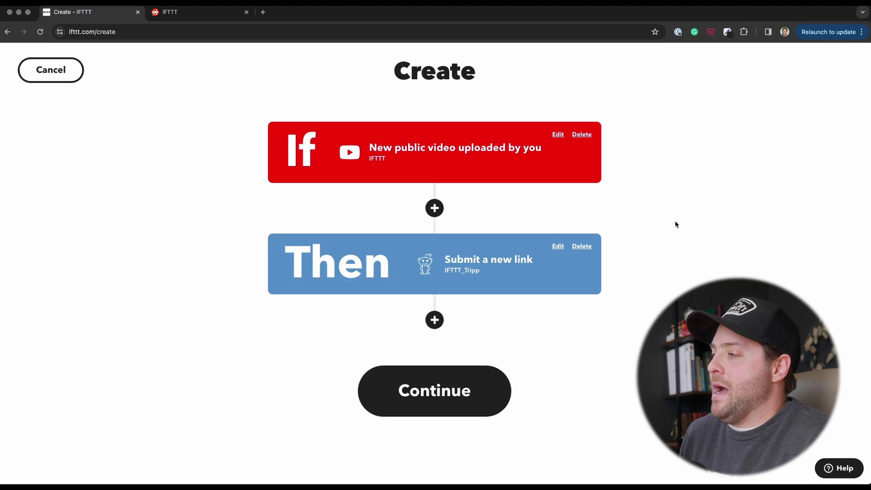
{"action": "left_click", "coordinate": [439, 252]}
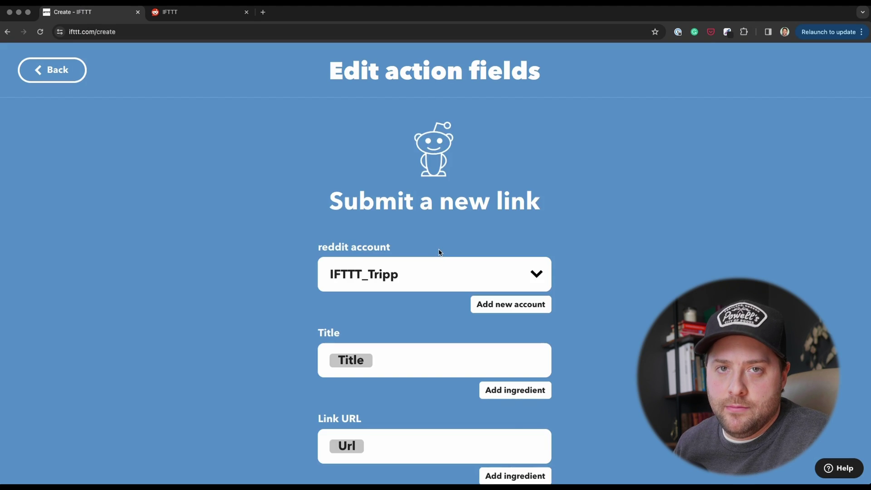
{"action": "scroll", "coordinate": [439, 253], "scroll_direction": "down", "scroll_amount": 3}
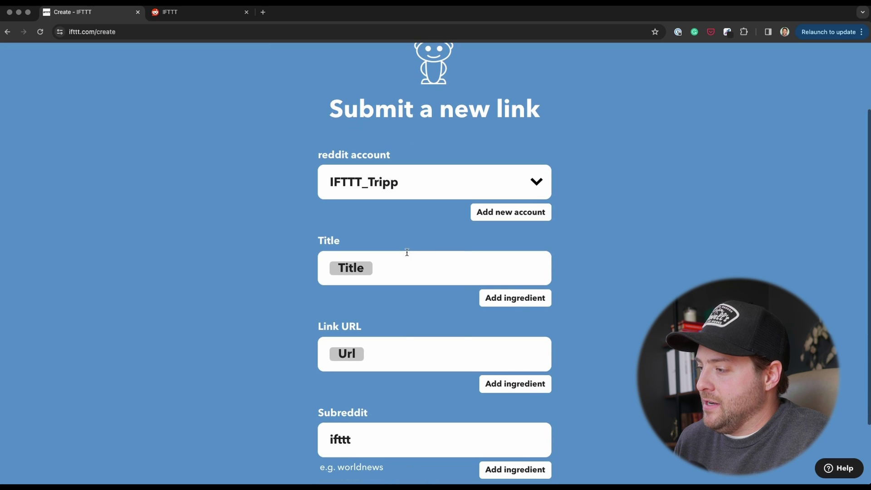
{"action": "scroll", "coordinate": [396, 342], "scroll_direction": "down", "scroll_amount": 2}
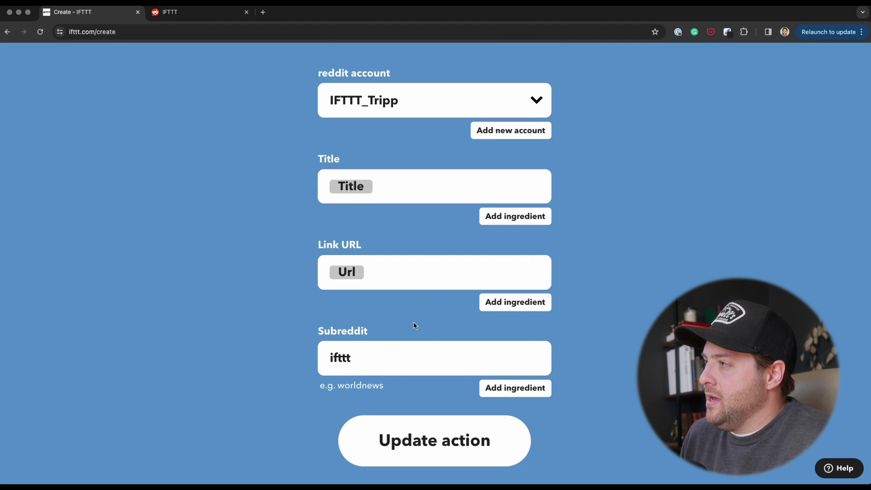
{"action": "scroll", "coordinate": [389, 282], "scroll_direction": "up", "scroll_amount": 4}
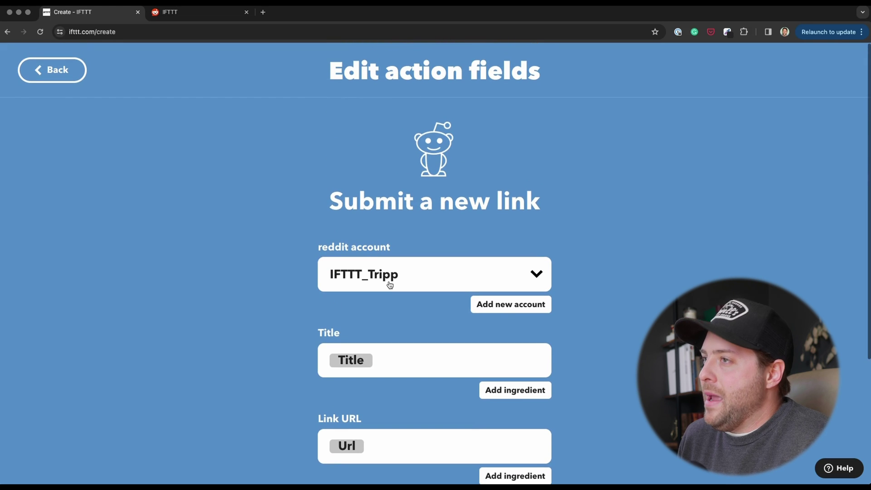
Insert an AI Social Creator 'Generate a social media update on a topic' query between trigger and action.
{"action": "left_click", "coordinate": [57, 71]}
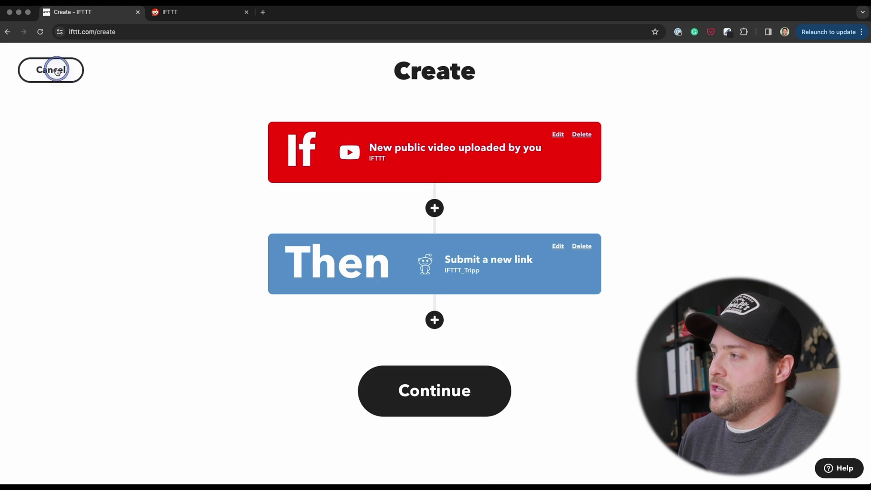
{"action": "left_click", "coordinate": [434, 208]}
{"action": "scroll", "coordinate": [492, 236], "scroll_direction": "down", "scroll_amount": 1}
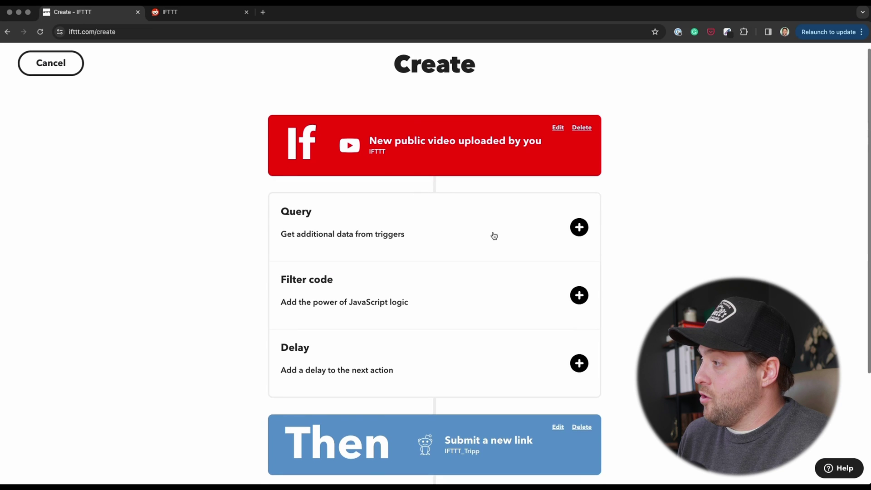
{"action": "left_click", "coordinate": [582, 230]}
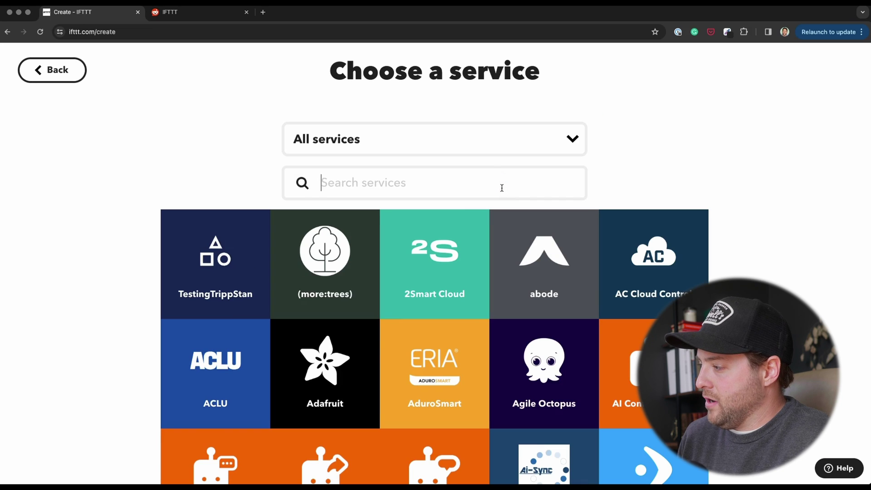
{"action": "scroll", "coordinate": [502, 190], "scroll_direction": "down", "scroll_amount": 5}
{"action": "left_click", "coordinate": [308, 289]}
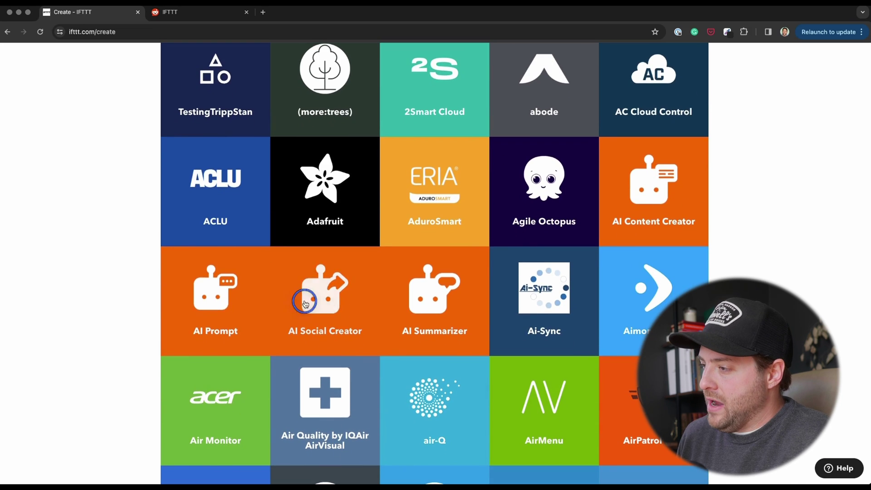
{"action": "scroll", "coordinate": [305, 303], "scroll_direction": "down", "scroll_amount": 2}
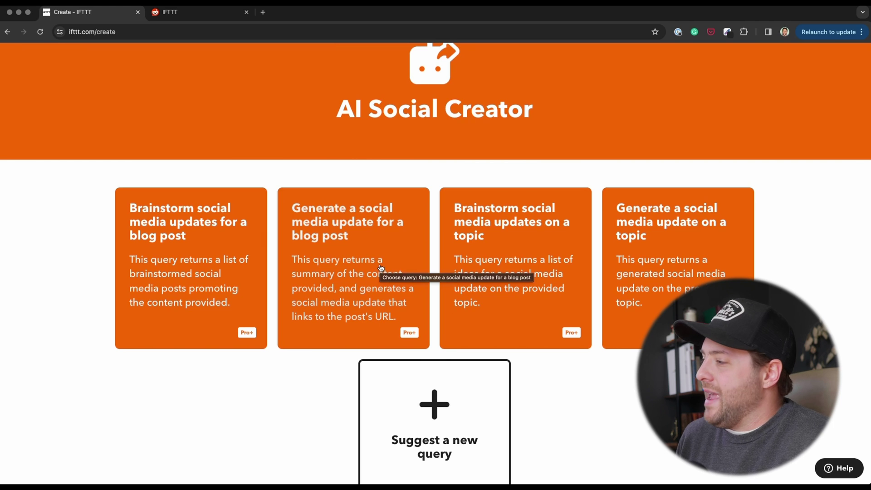
{"action": "left_click", "coordinate": [703, 255]}
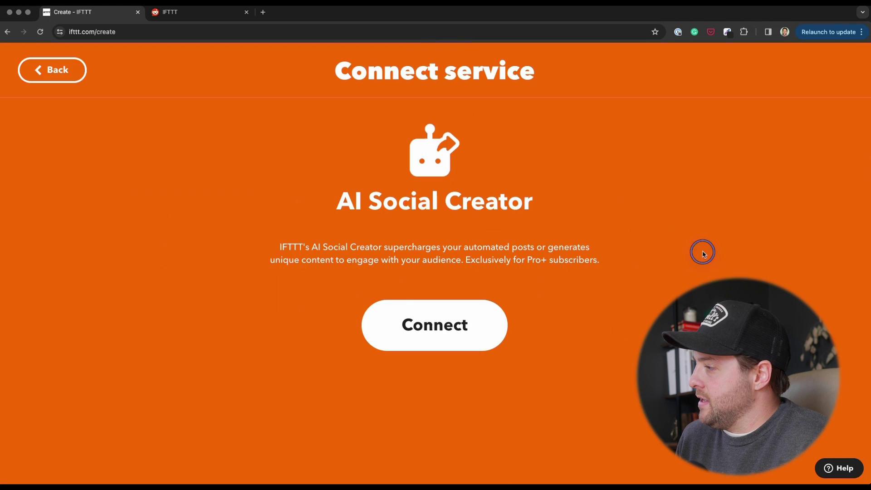
Connect AI Social Creator, keep Twitter and the Title topic, set tone Witty, and save the query.
{"action": "left_click", "coordinate": [409, 310]}
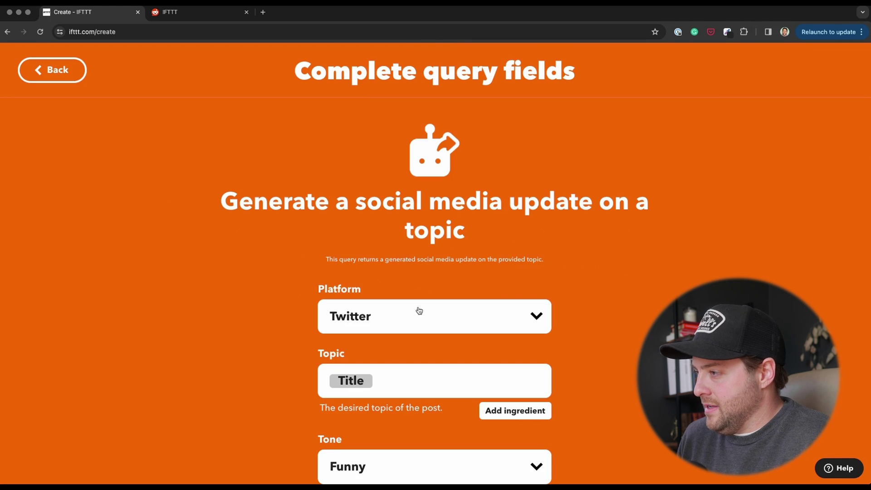
{"action": "left_click", "coordinate": [419, 310]}
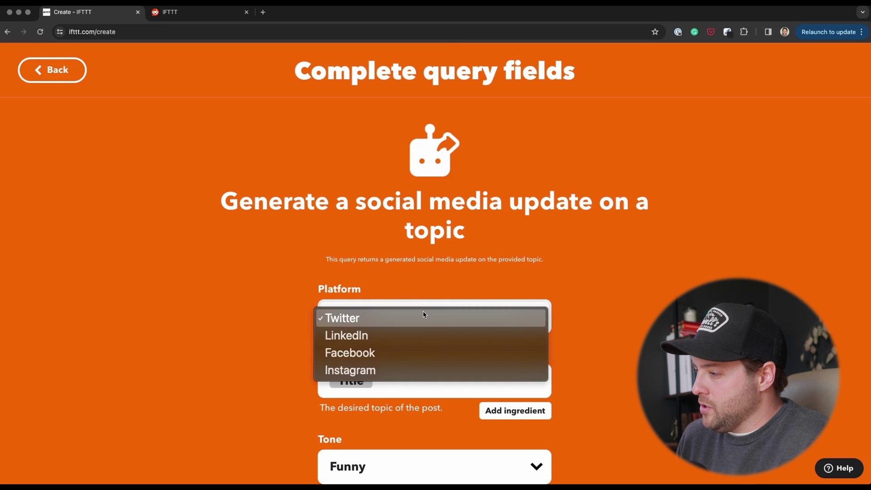
{"action": "left_click", "coordinate": [423, 316]}
{"action": "scroll", "coordinate": [425, 316], "scroll_direction": "down", "scroll_amount": 3}
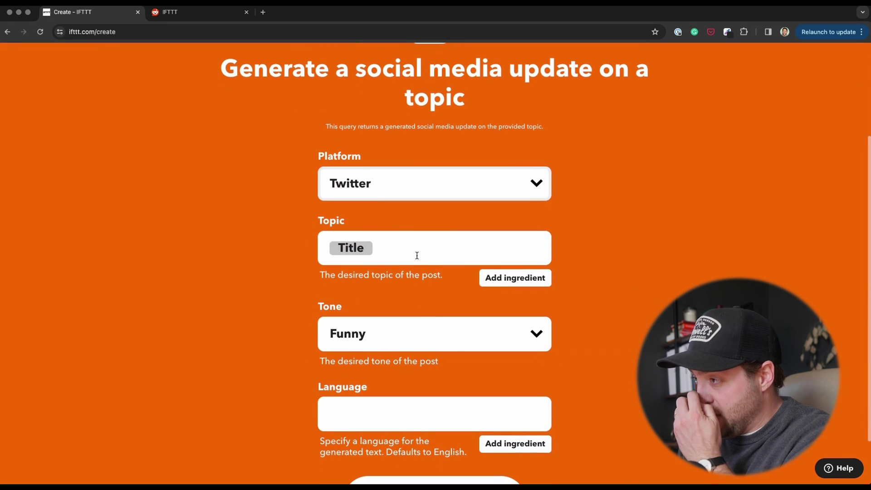
{"action": "left_click", "coordinate": [417, 248]}
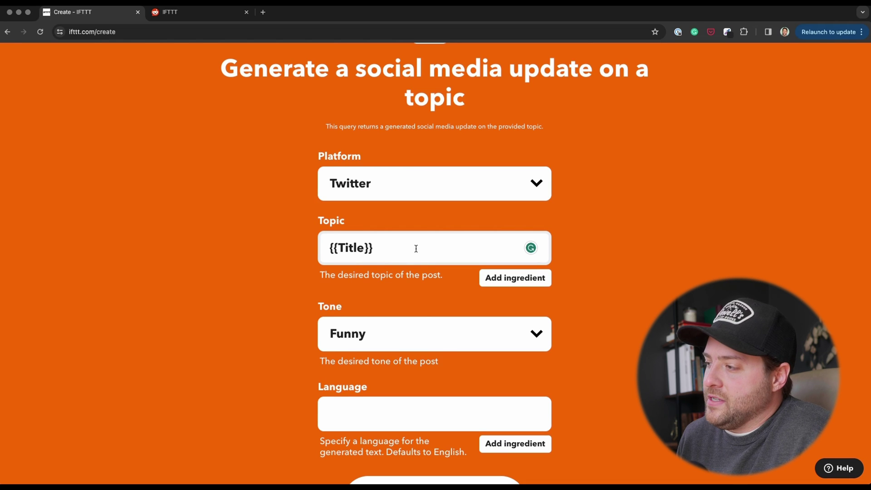
{"action": "scroll", "coordinate": [400, 264], "scroll_direction": "down", "scroll_amount": 2}
{"action": "left_click", "coordinate": [430, 259]}
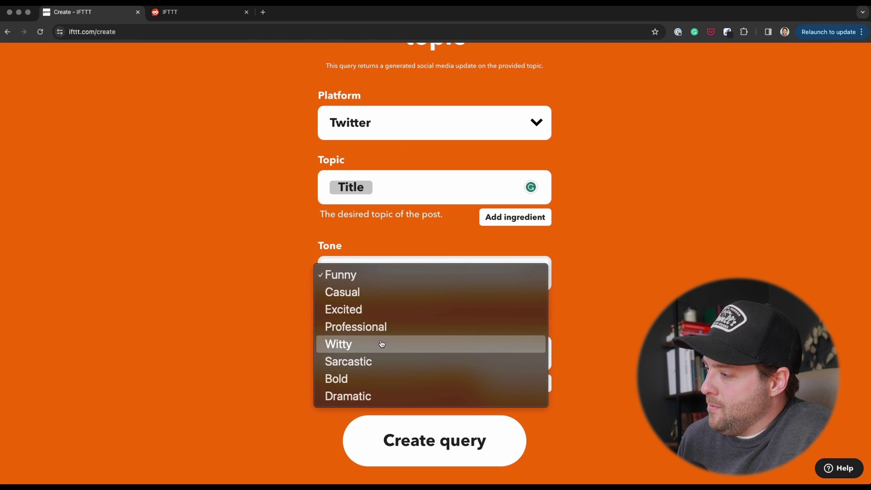
{"action": "key", "text": "Escape"}
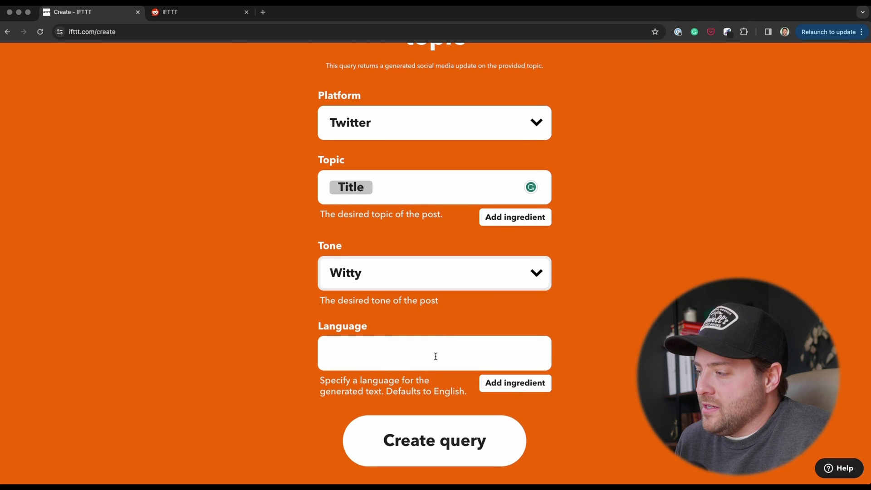
{"action": "left_click", "coordinate": [418, 430]}
Build the Reddit post title as the video Title, a dash, then AI Social Creator Content.
{"action": "left_click", "coordinate": [501, 291]}
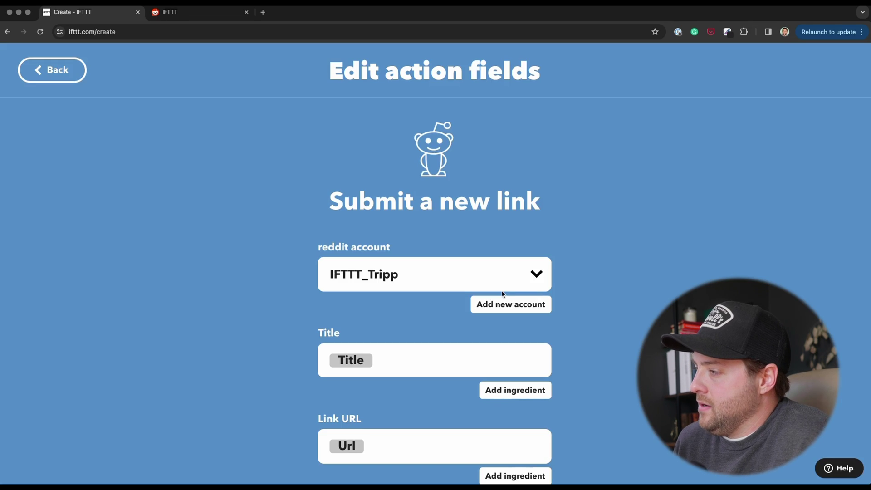
{"action": "scroll", "coordinate": [435, 270], "scroll_direction": "down", "scroll_amount": 4}
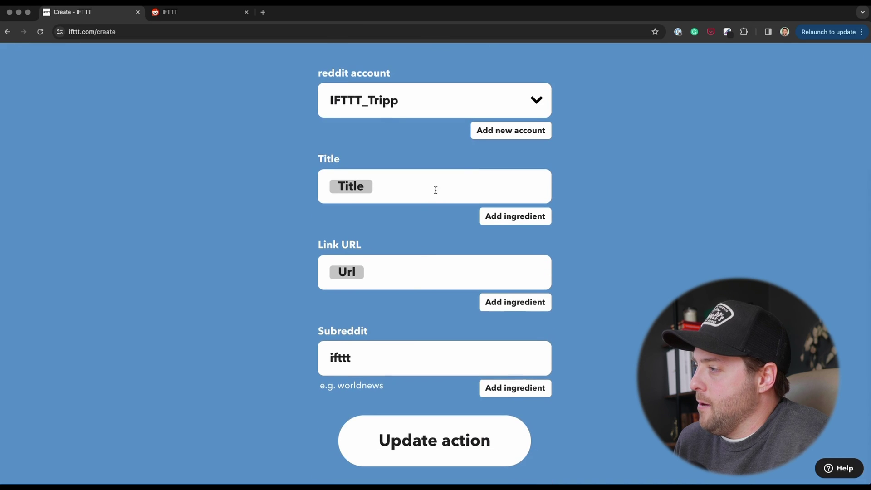
{"action": "left_click", "coordinate": [439, 187]}
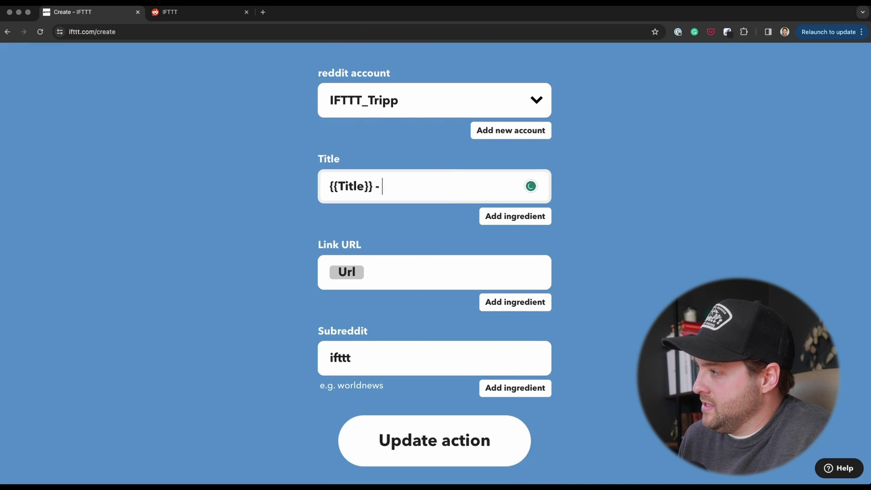
{"action": "left_click", "coordinate": [507, 220]}
{"action": "left_click", "coordinate": [493, 246]}
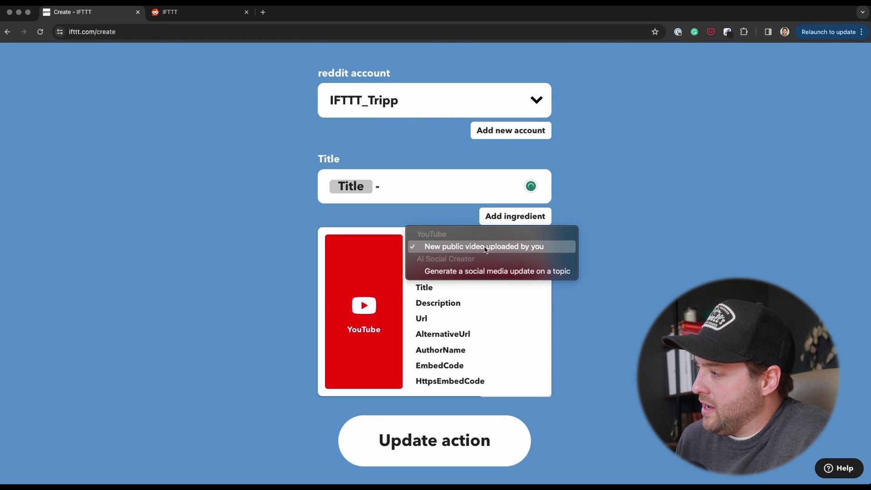
{"action": "left_click", "coordinate": [484, 275]}
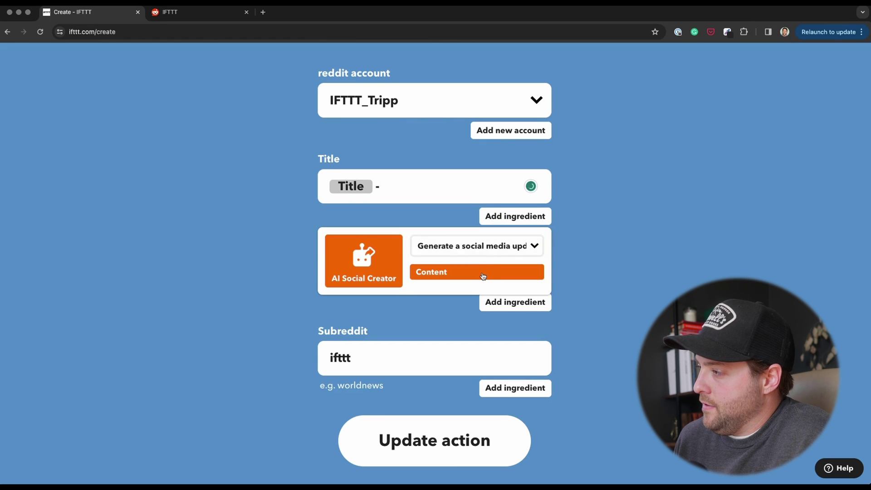
{"action": "left_click", "coordinate": [483, 274]}
Save the updated Reddit action.
{"action": "scroll", "coordinate": [457, 246], "scroll_direction": "up", "scroll_amount": 3}
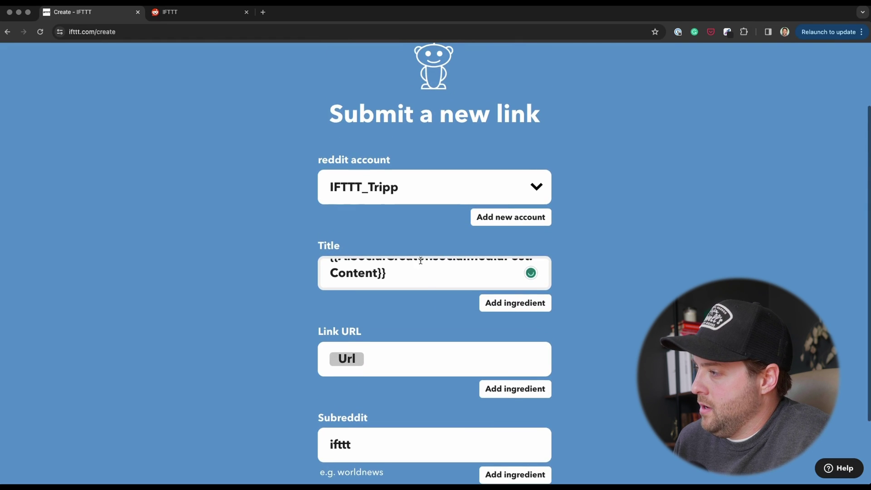
{"action": "scroll", "coordinate": [417, 273], "scroll_direction": "up", "scroll_amount": 2}
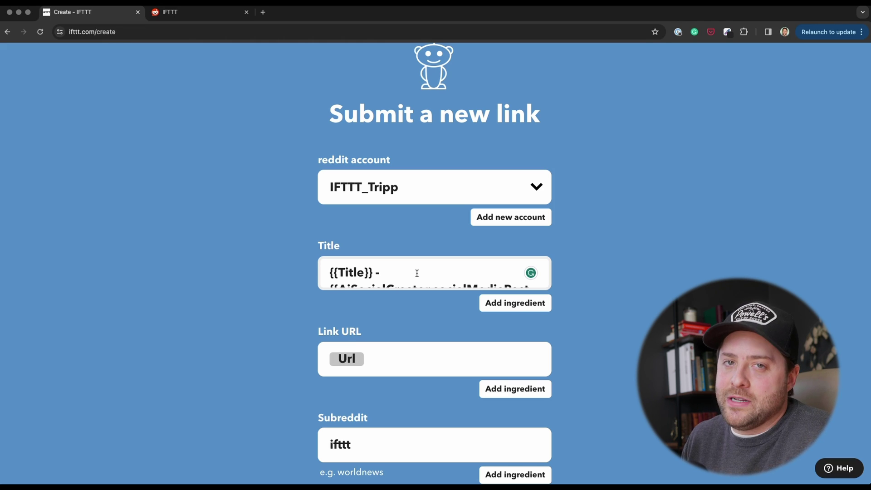
{"action": "scroll", "coordinate": [417, 273], "scroll_direction": "down", "scroll_amount": 5}
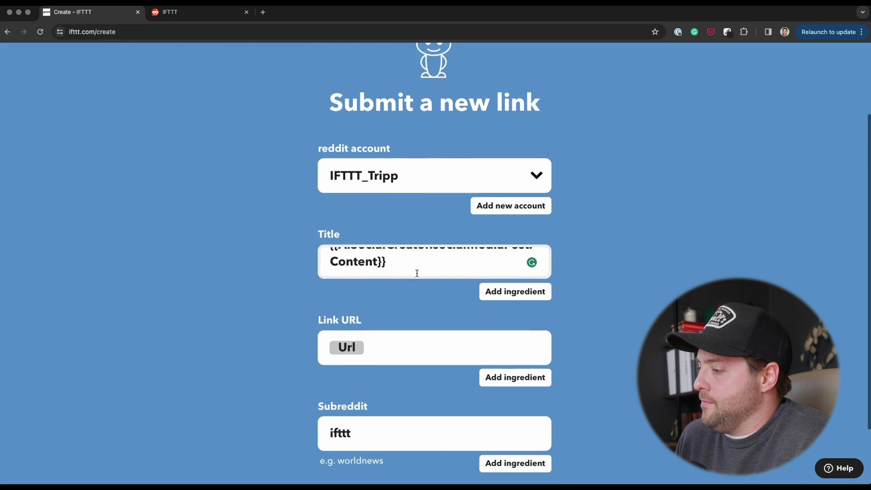
{"action": "left_click", "coordinate": [425, 423]}
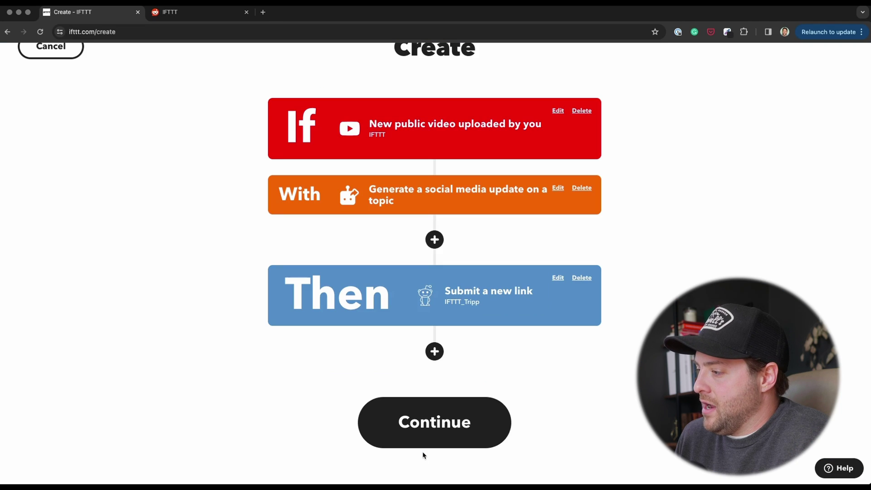
Keep the default applet title, finish creating the applet, and start publishing it.
{"action": "left_click", "coordinate": [451, 424]}
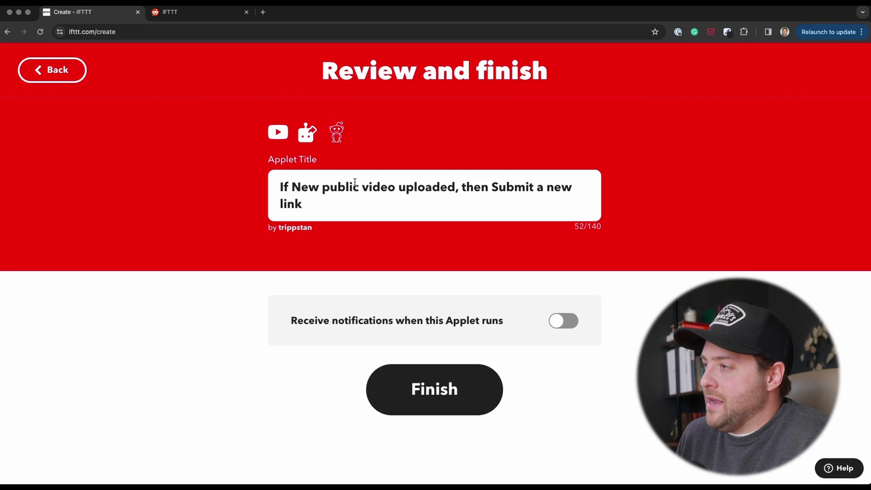
{"action": "left_click", "coordinate": [348, 195]}
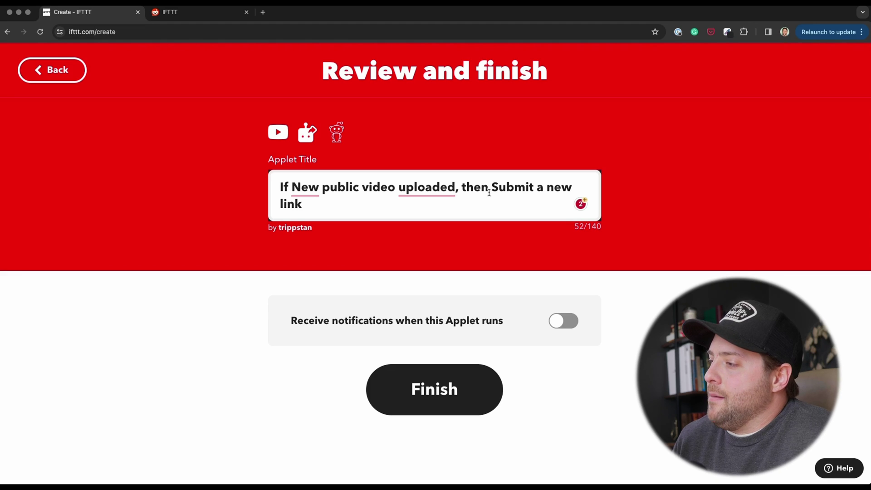
{"action": "left_click", "coordinate": [454, 391]}
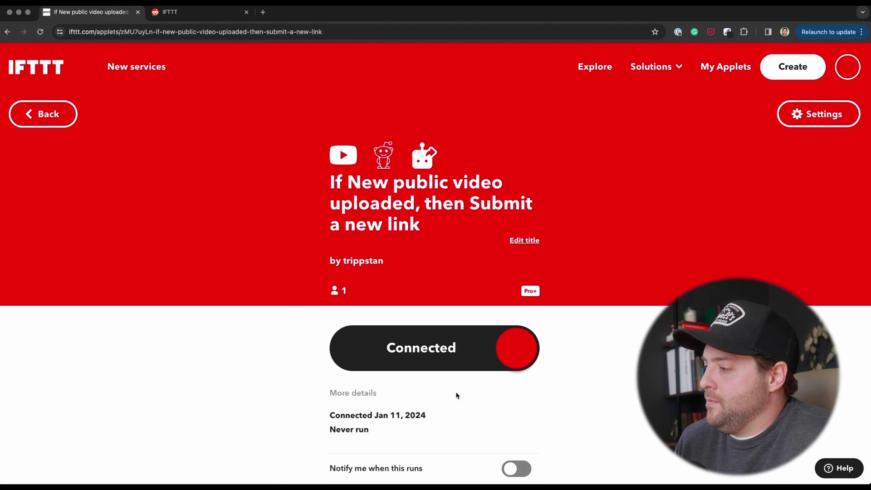
{"action": "scroll", "coordinate": [572, 250], "scroll_direction": "down", "scroll_amount": 3}
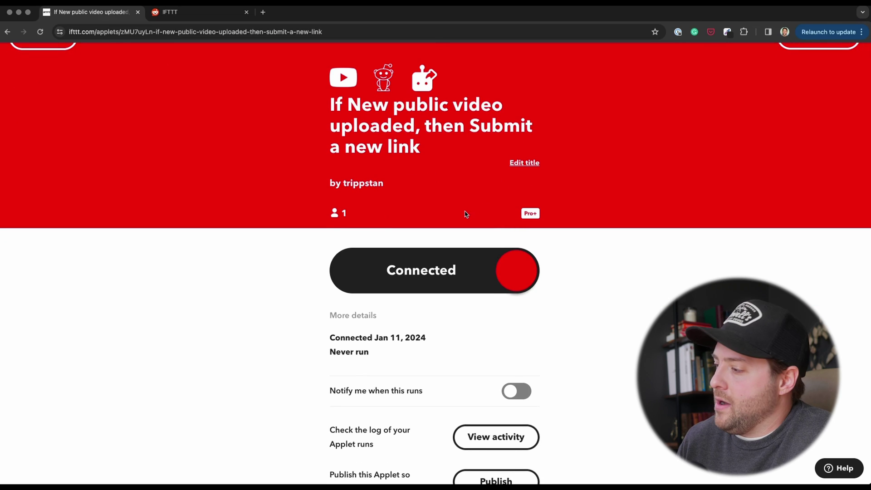
{"action": "scroll", "coordinate": [577, 272], "scroll_direction": "down", "scroll_amount": 5}
{"action": "left_click", "coordinate": [495, 292]}
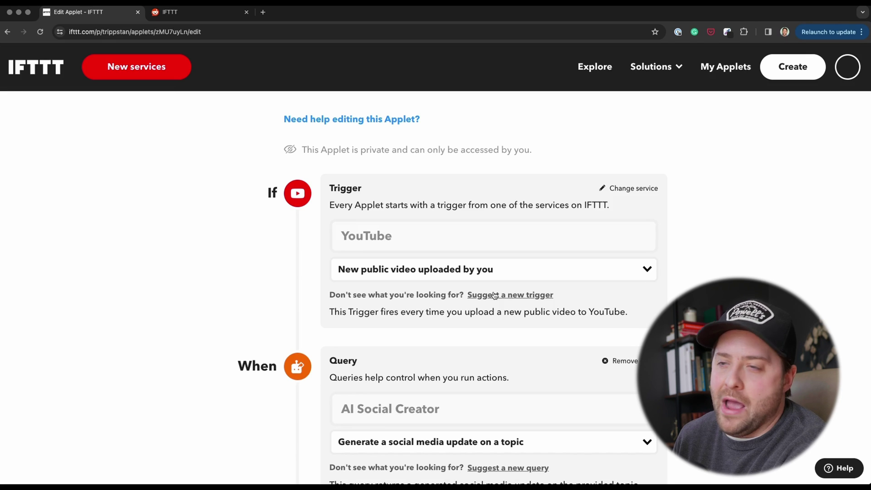
Scroll past the Trigger, Query, Filter code and Action sections and select the applet title text.
{"action": "scroll", "coordinate": [494, 296], "scroll_direction": "down", "scroll_amount": 6}
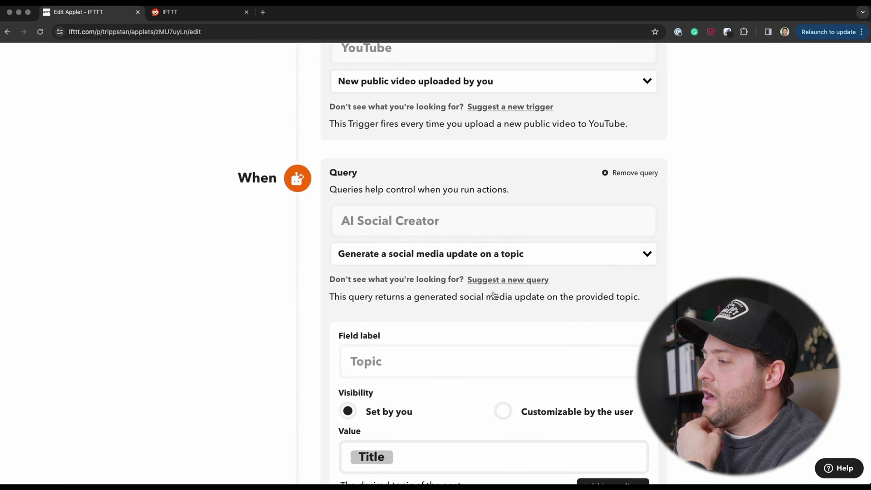
{"action": "scroll", "coordinate": [494, 292], "scroll_direction": "down", "scroll_amount": 1}
{"action": "scroll", "coordinate": [495, 295], "scroll_direction": "down", "scroll_amount": 12}
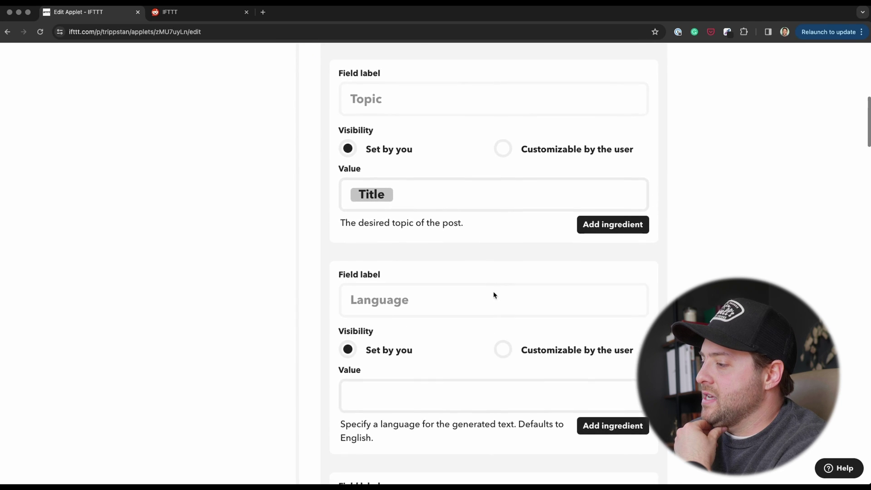
{"action": "scroll", "coordinate": [494, 295], "scroll_direction": "down", "scroll_amount": 9}
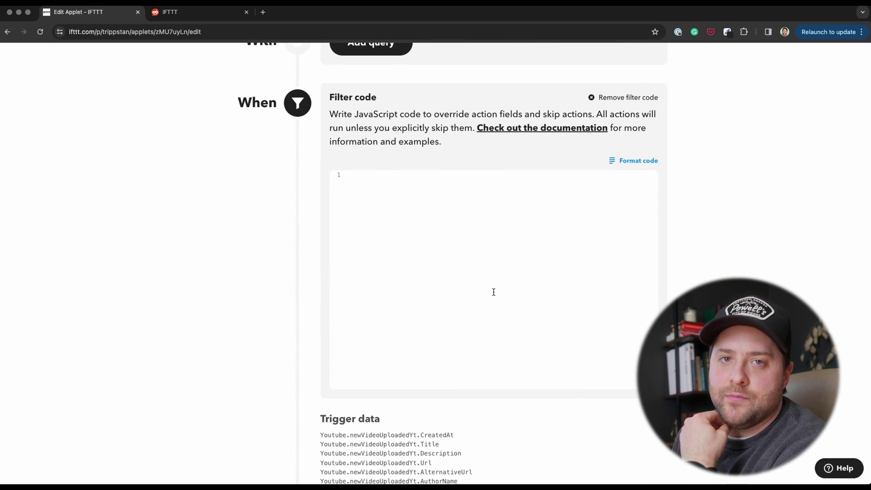
{"action": "scroll", "coordinate": [493, 292], "scroll_direction": "down", "scroll_amount": 8}
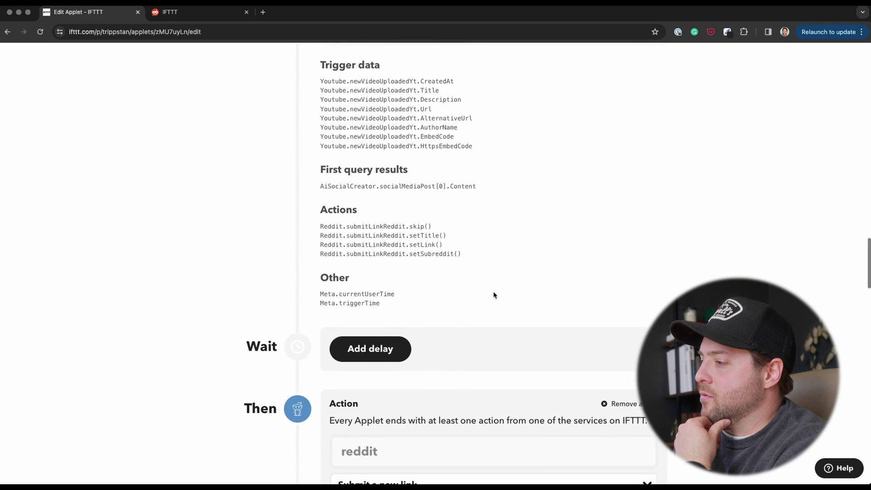
{"action": "scroll", "coordinate": [494, 295], "scroll_direction": "down", "scroll_amount": 14}
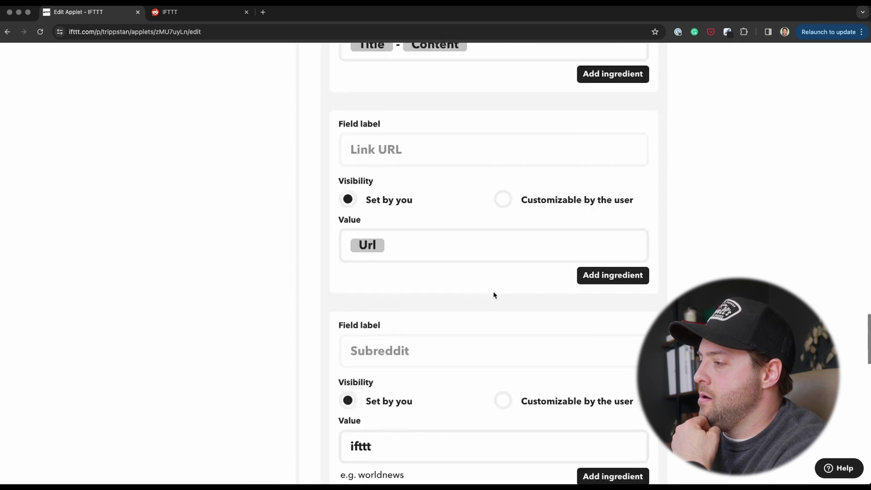
{"action": "scroll", "coordinate": [494, 295], "scroll_direction": "down", "scroll_amount": 14}
{"action": "scroll", "coordinate": [494, 296], "scroll_direction": "up", "scroll_amount": 5}
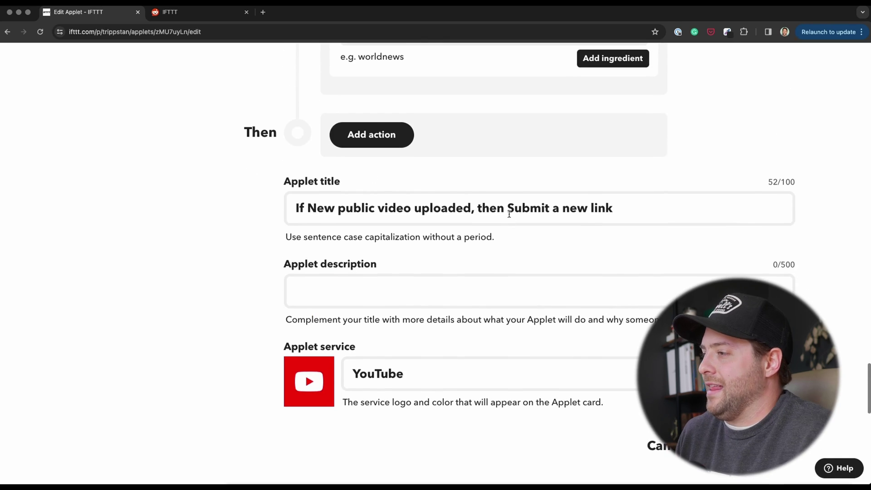
{"action": "triple_click", "coordinate": [510, 211]}
{"action": "key", "text": "super+c"}
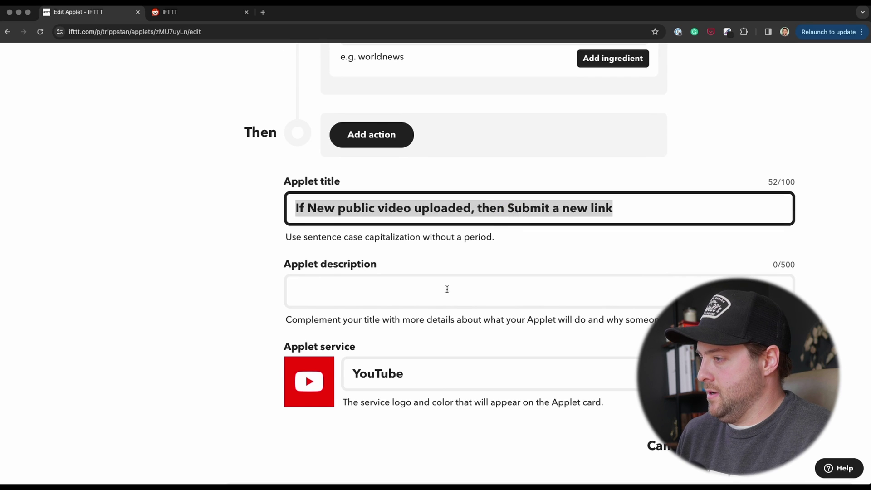
Paste the applet title into the description, then publish and confirm it as a private applet.
{"action": "left_click", "coordinate": [447, 289]}
{"action": "key", "text": "super+v"}
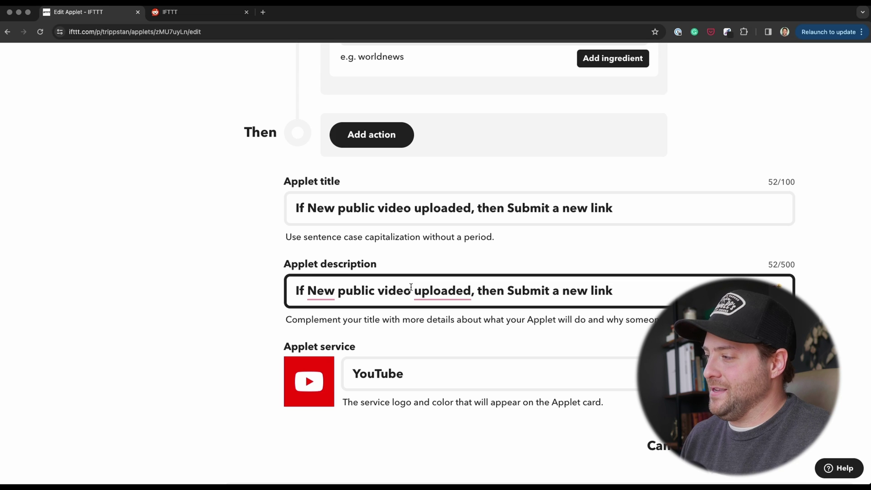
{"action": "scroll", "coordinate": [579, 296], "scroll_direction": "down", "scroll_amount": 2}
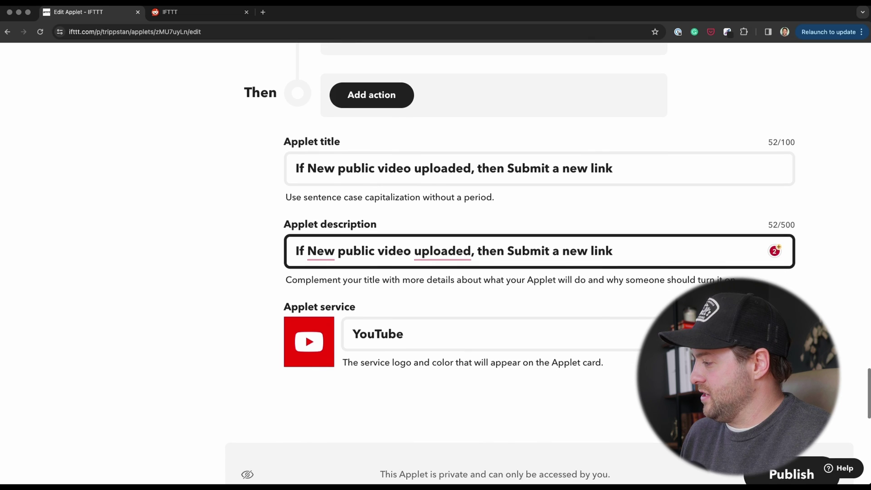
{"action": "left_click", "coordinate": [792, 474]}
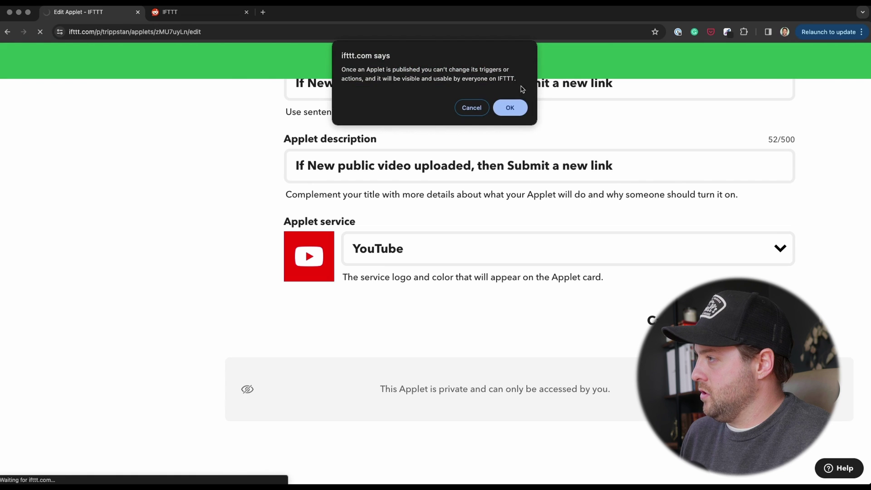
{"action": "left_click", "coordinate": [502, 108]}
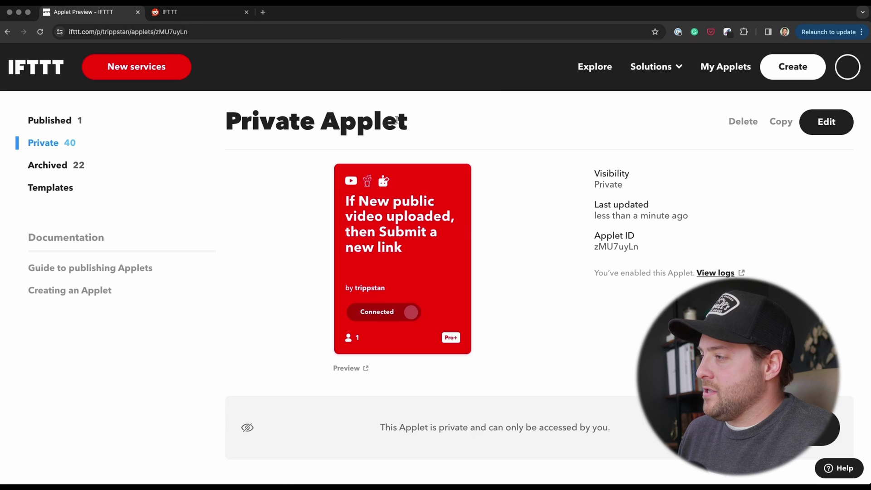